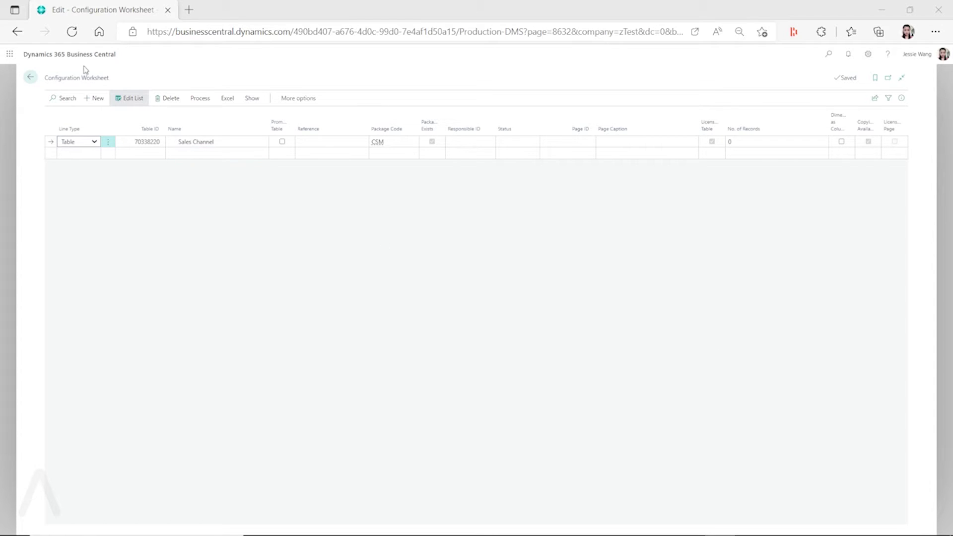
- Expand the worksheet's Process actions so Copy Data from Company is visible
click(200, 99)
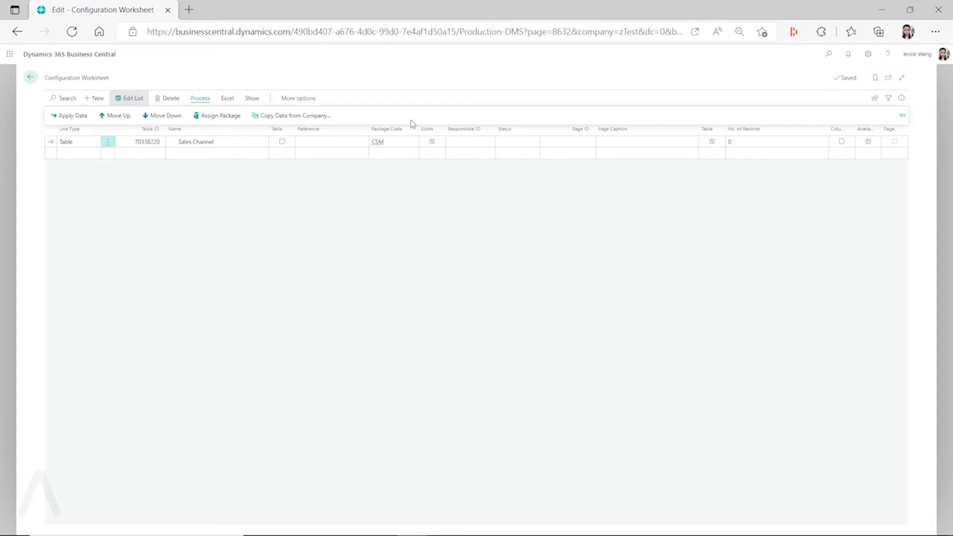
click(321, 235)
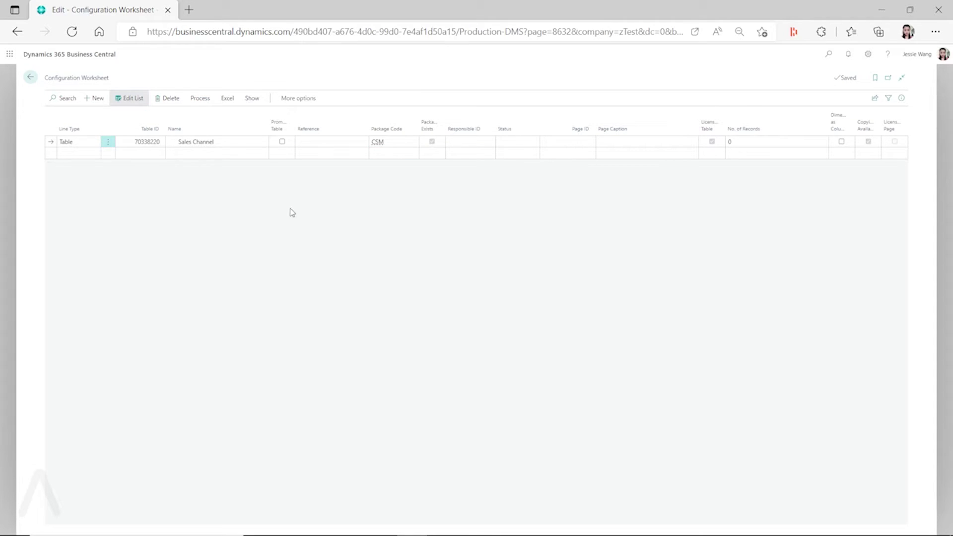
click(194, 101)
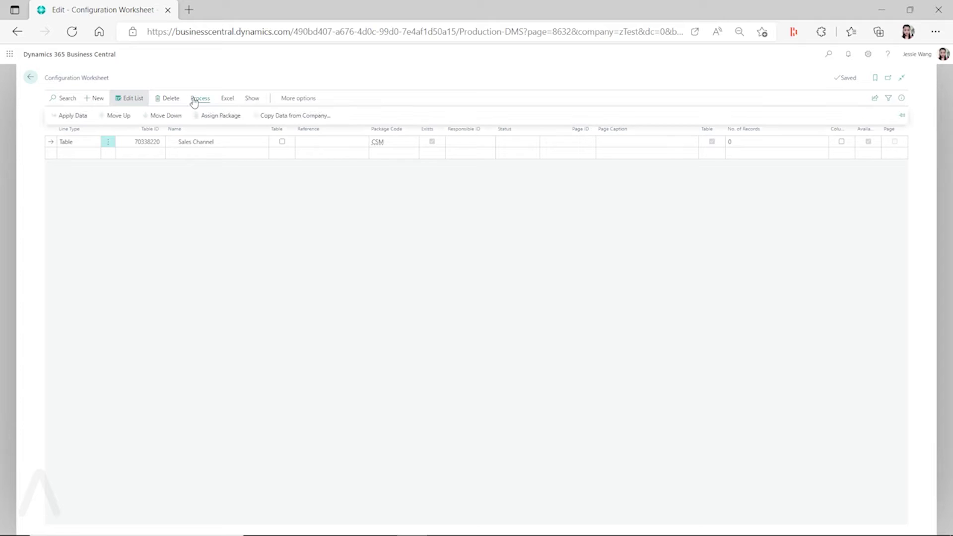
- Launch Copy Data from Company for Sales Channel and view Page Inspection's Page Filters
click(298, 116)
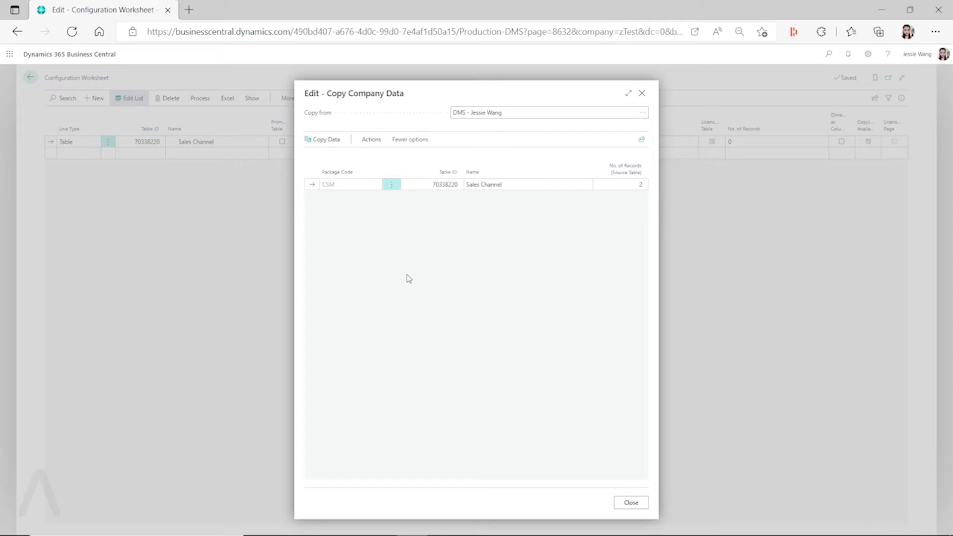
key(ctrl+alt+F1)
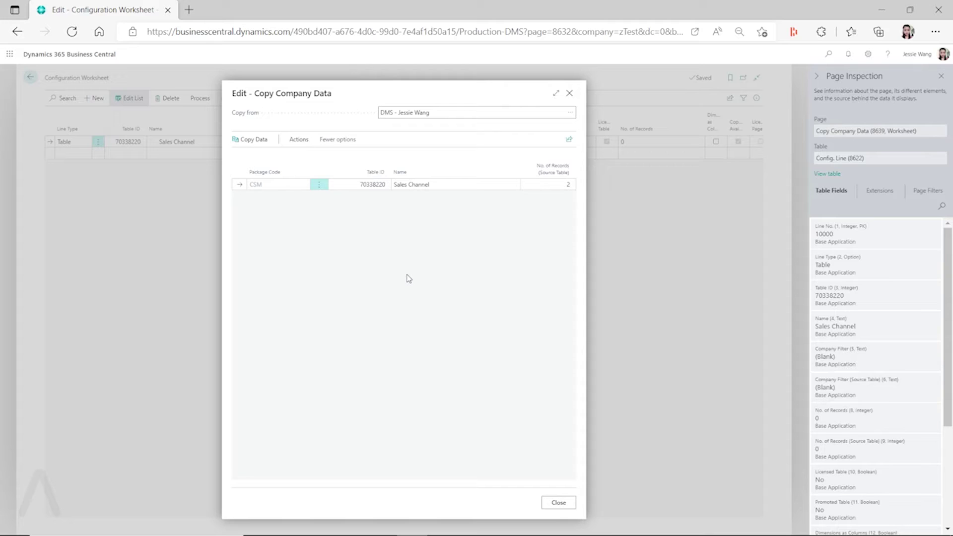
click(930, 194)
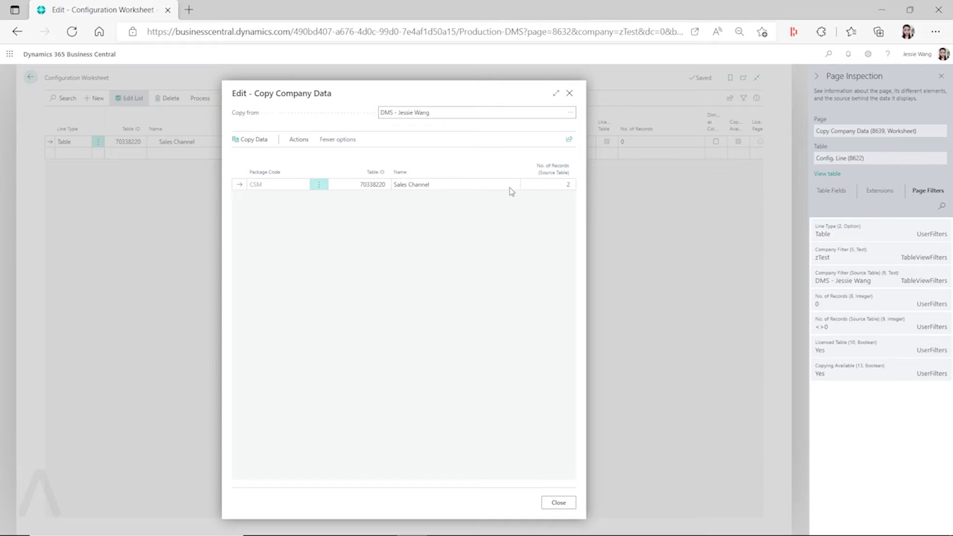
click(570, 112)
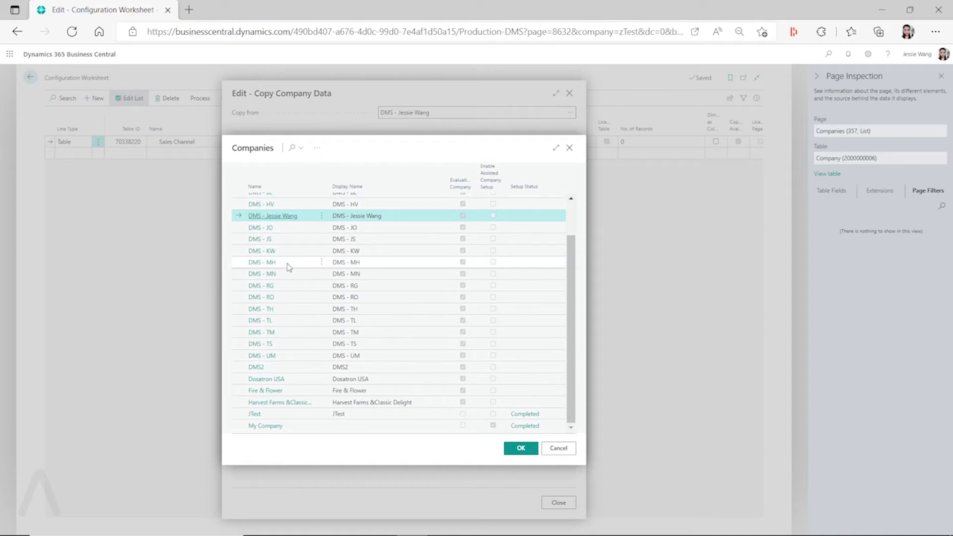
scroll(287, 263, up, 2)
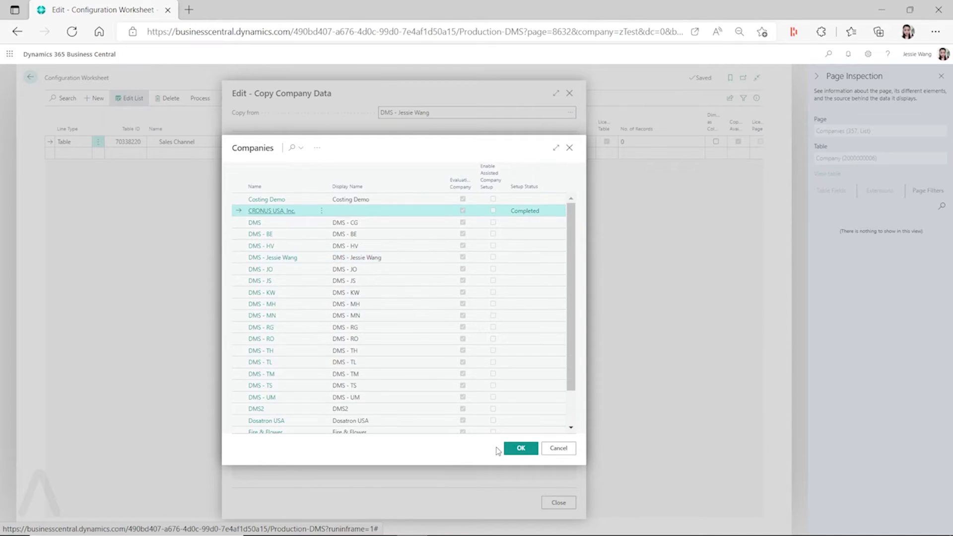
click(522, 450)
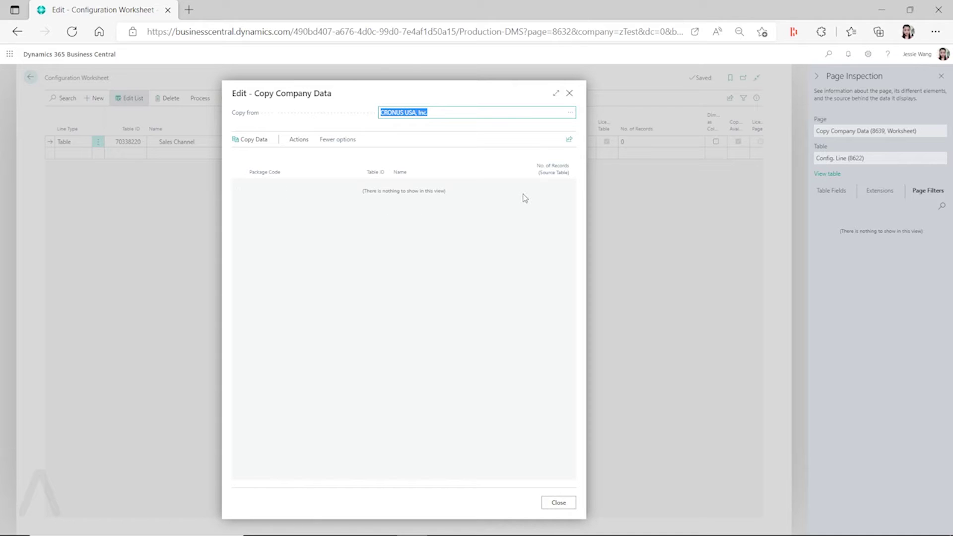
click(570, 114)
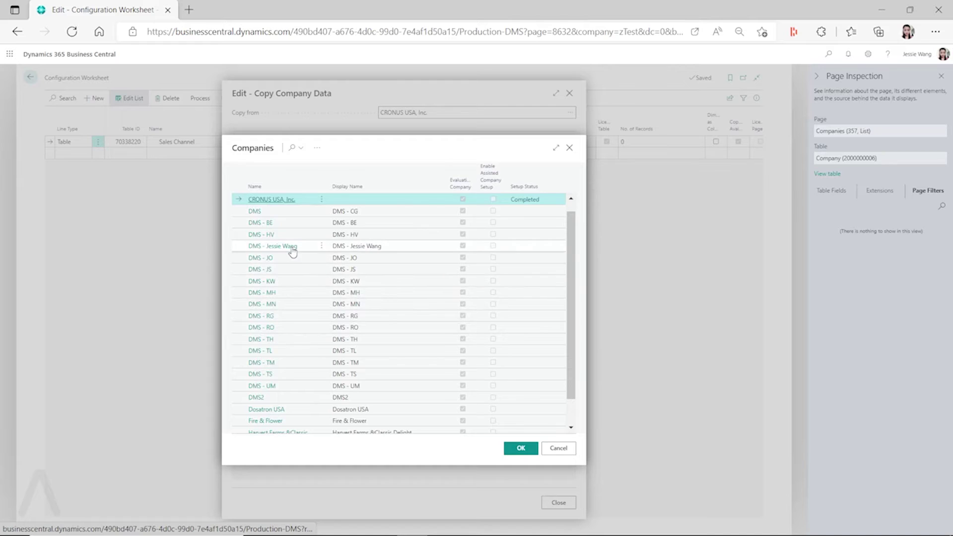
double_click(289, 246)
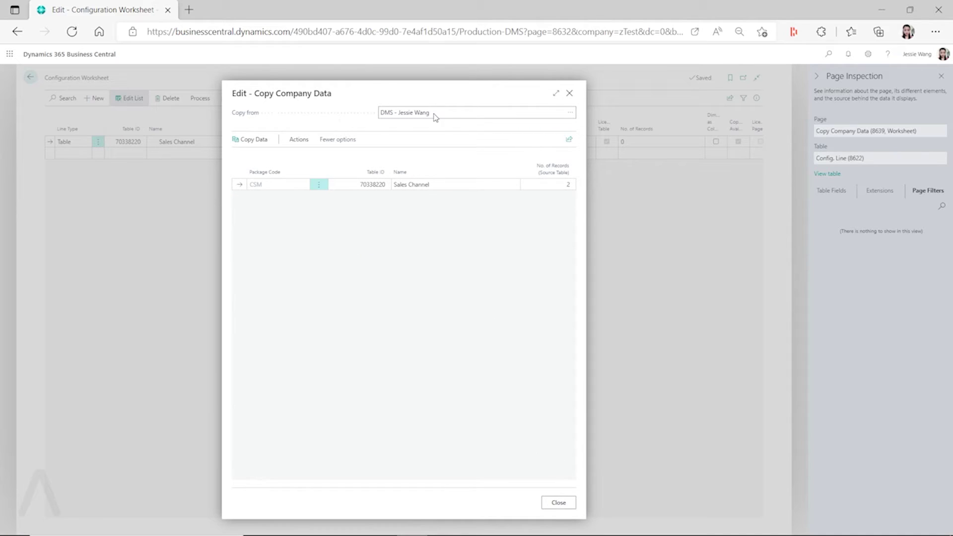
- Review the copy page's filters, such as No. of Records 0 and source records <>0
click(936, 197)
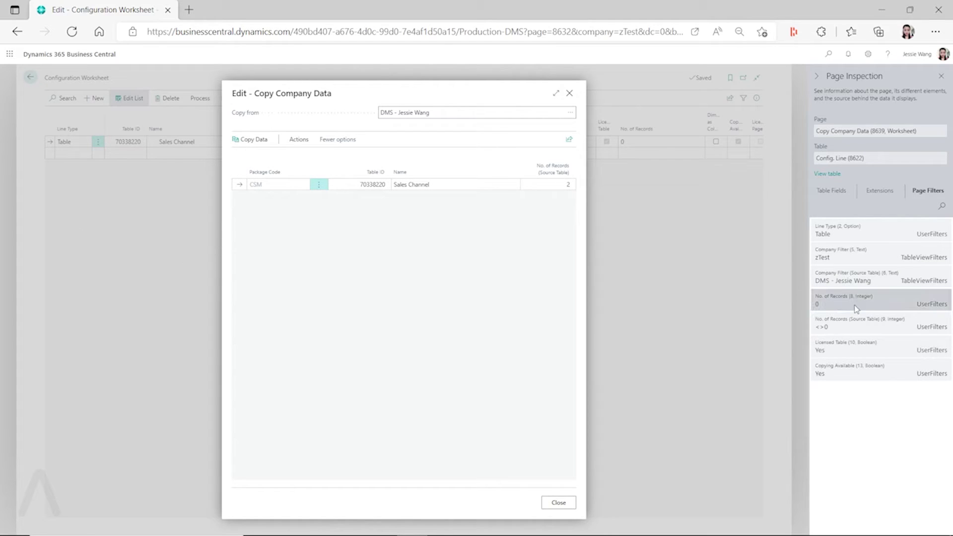
mouse_move(827, 306)
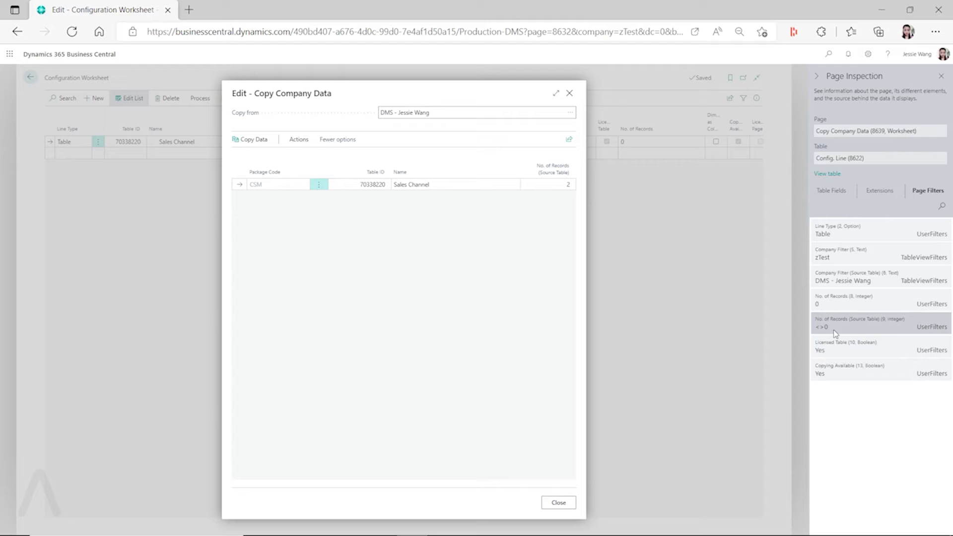
click(570, 113)
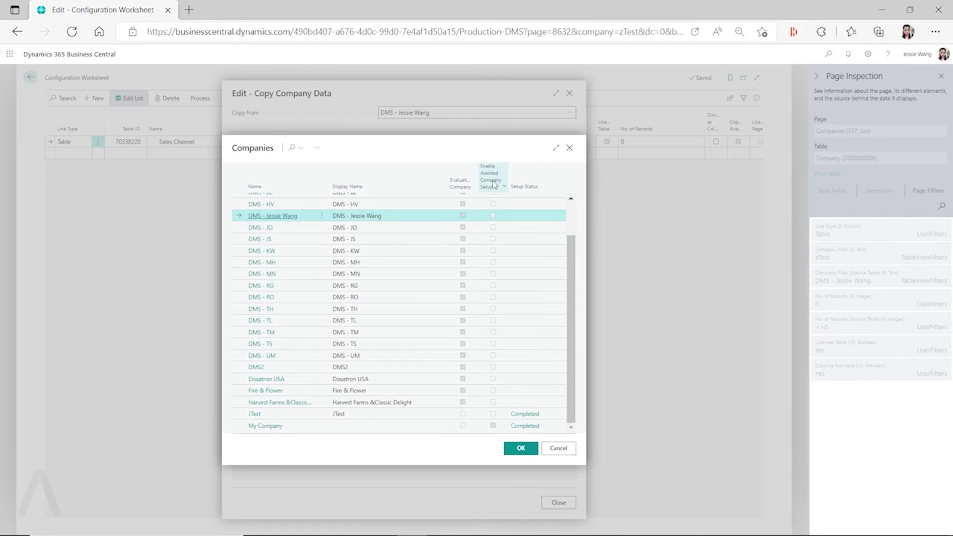
scroll(377, 228, up, 2)
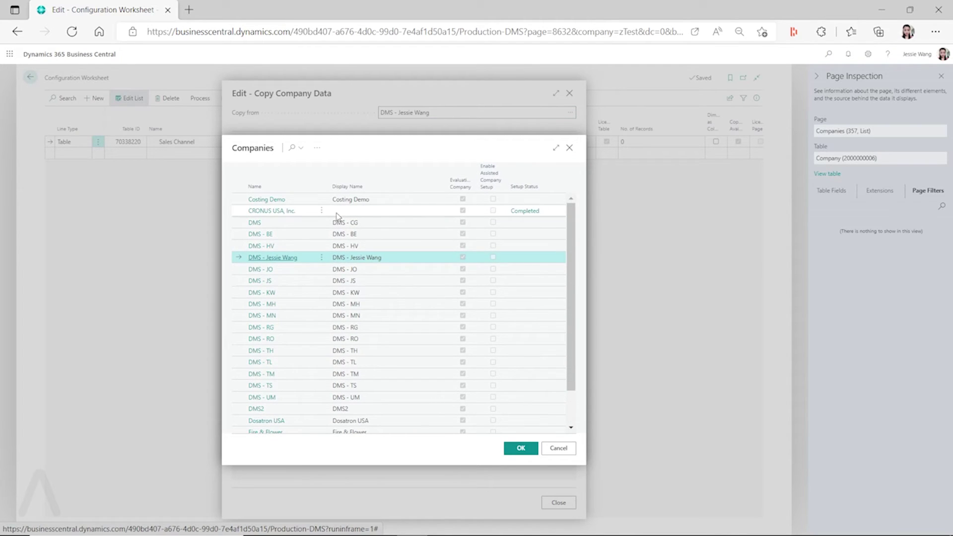
click(322, 211)
click(292, 211)
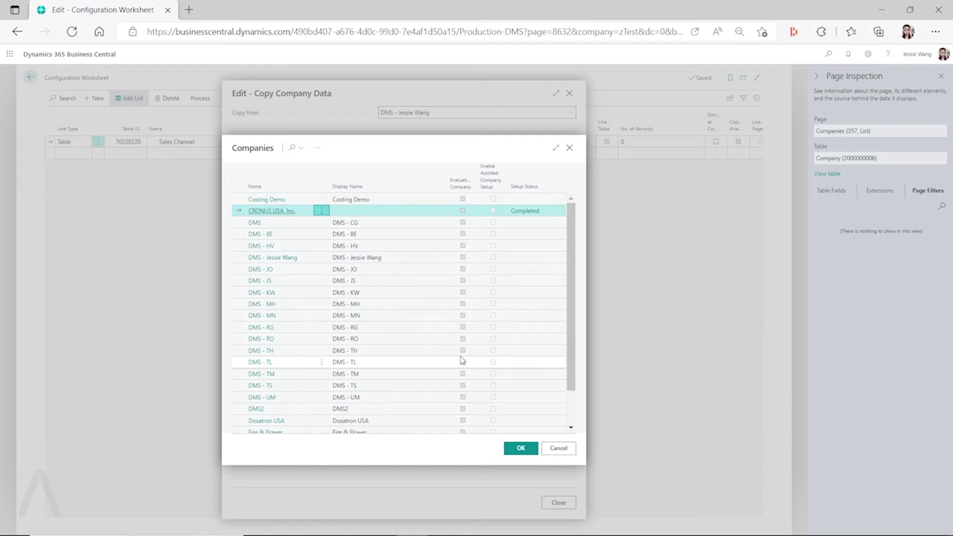
click(519, 448)
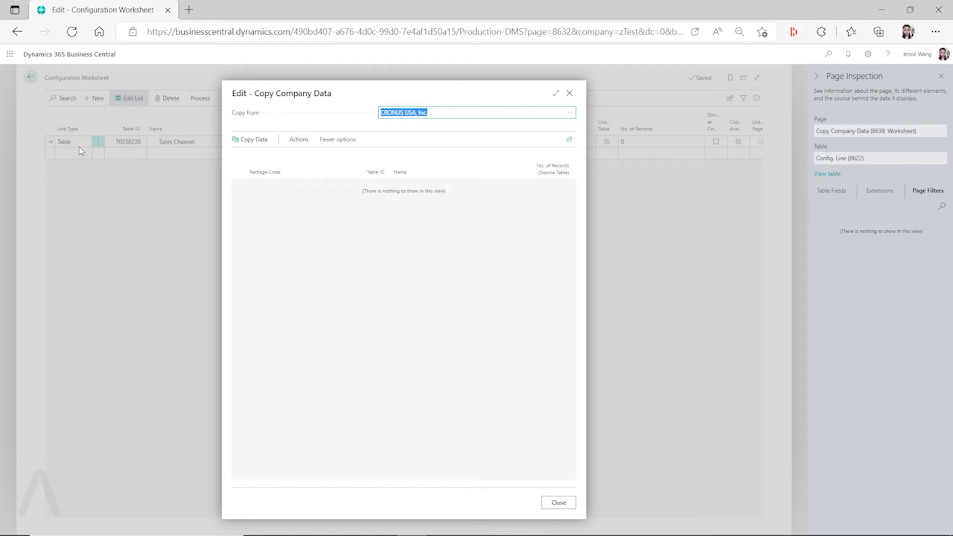
click(567, 120)
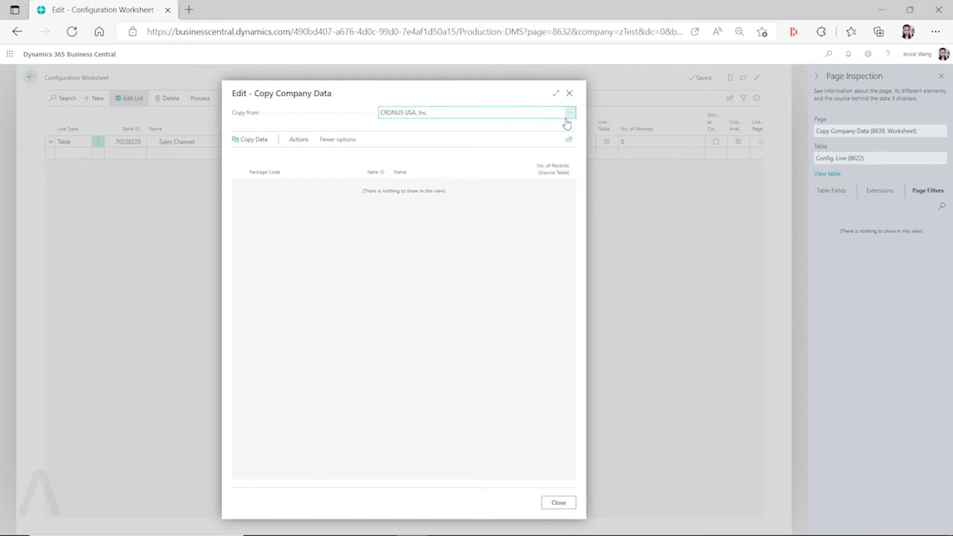
click(567, 121)
click(300, 250)
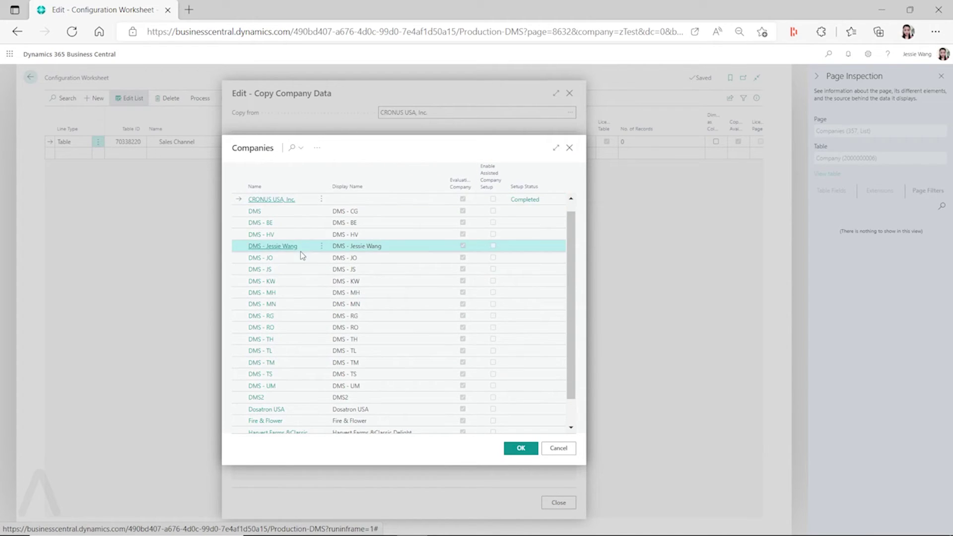
click(520, 448)
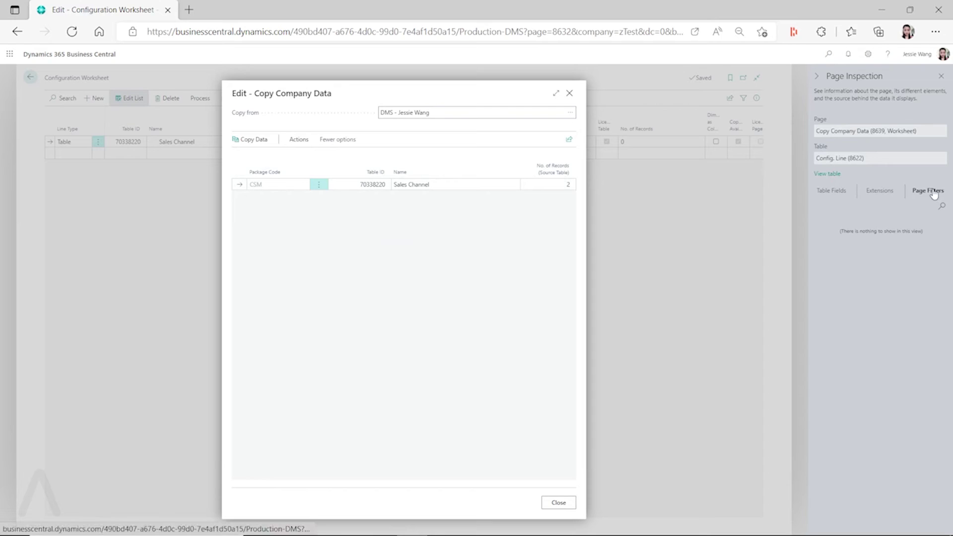
click(934, 194)
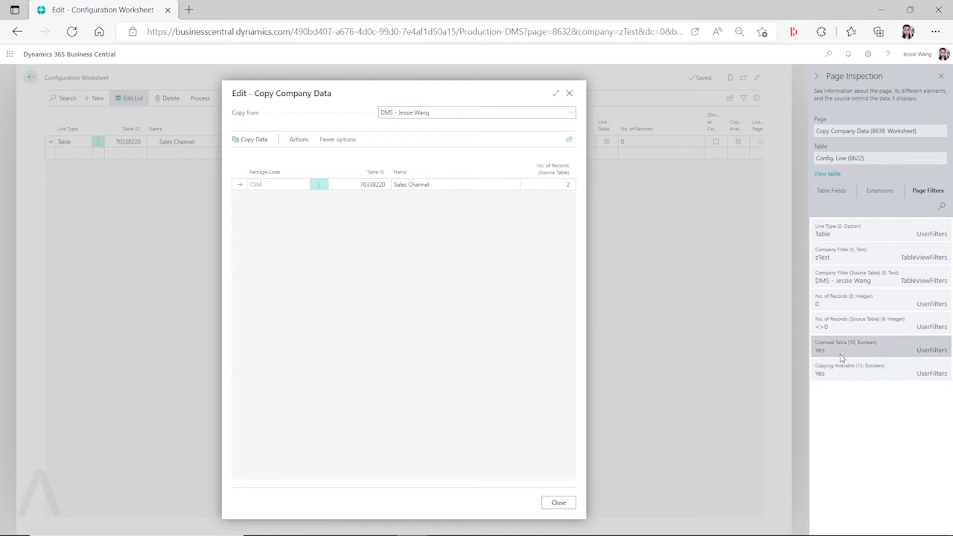
- Close the copy and inspection panes and delete the Sales Channel (70338220) worksheet line
click(570, 503)
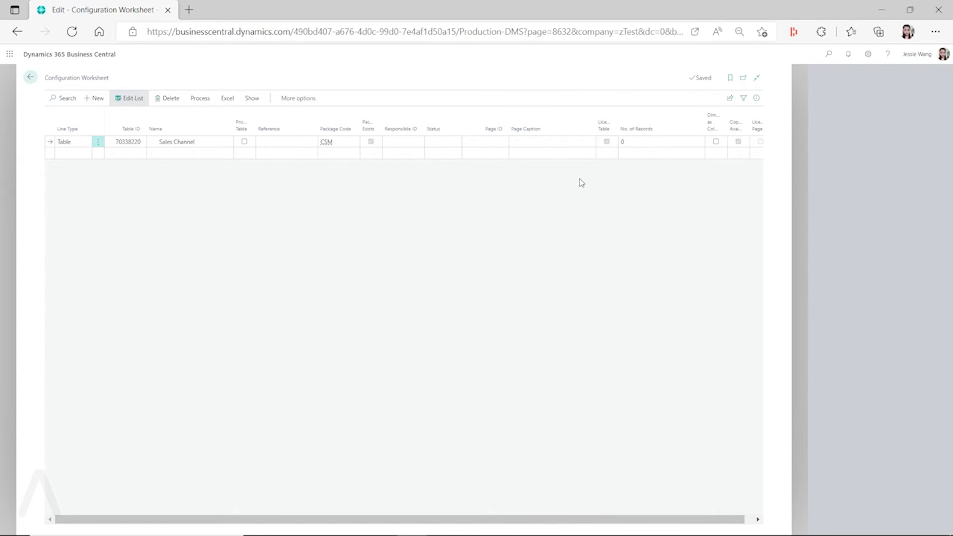
click(940, 78)
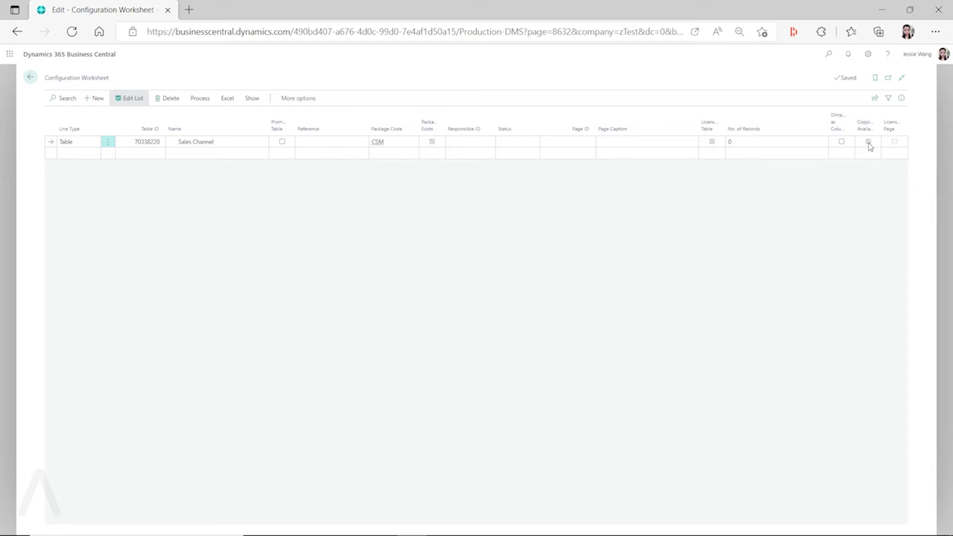
click(134, 142)
key(ctrl+c)
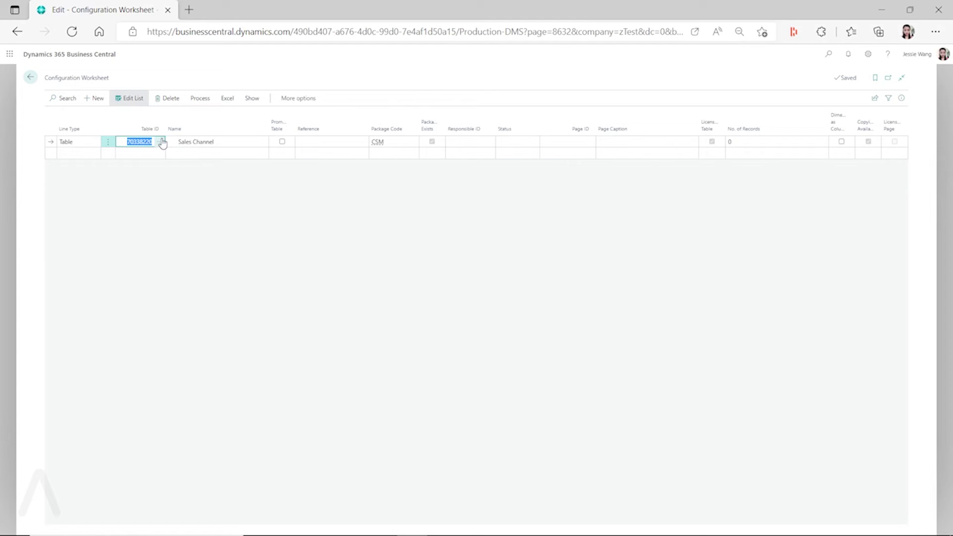
click(109, 144)
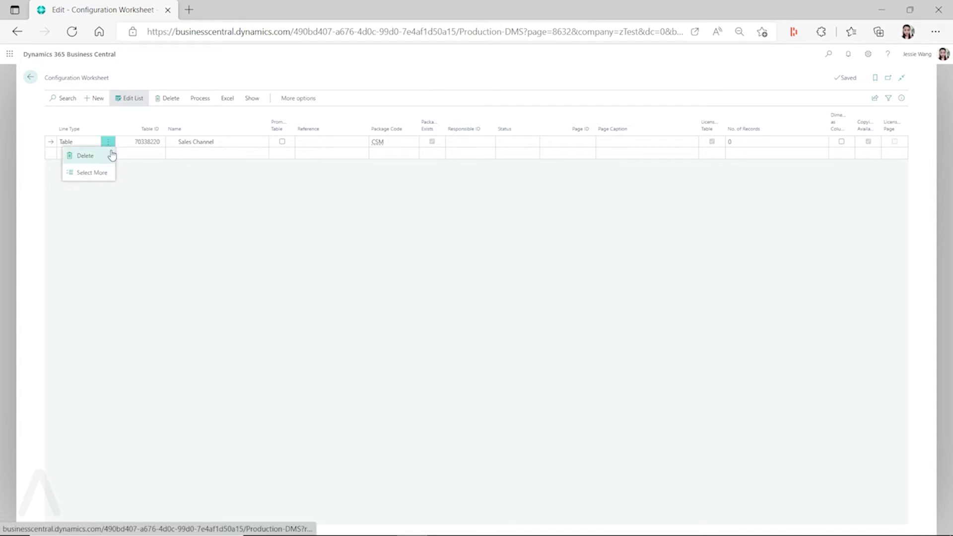
click(87, 157)
click(515, 318)
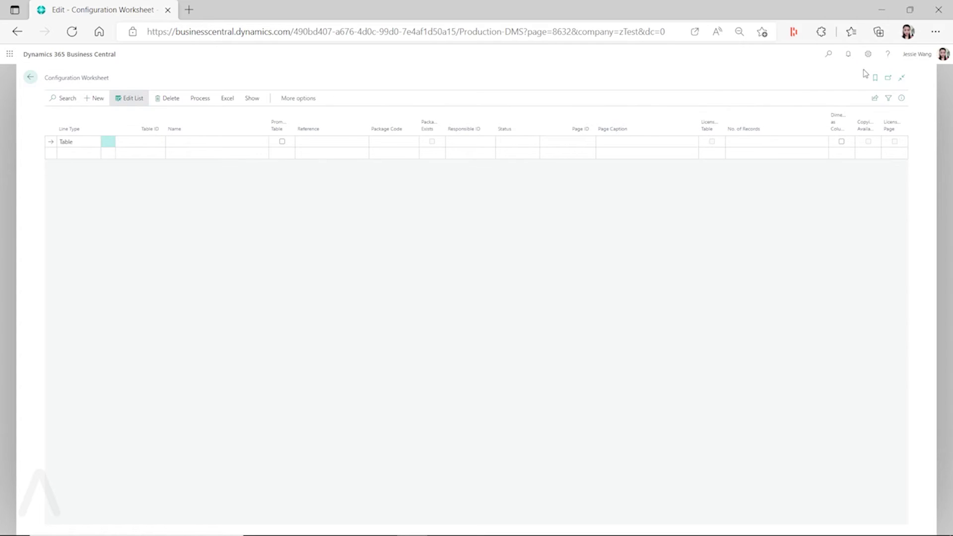
click(828, 54)
- Open the CSM configuration package and delete its CSM Sales Channel table line
text(configuration package)
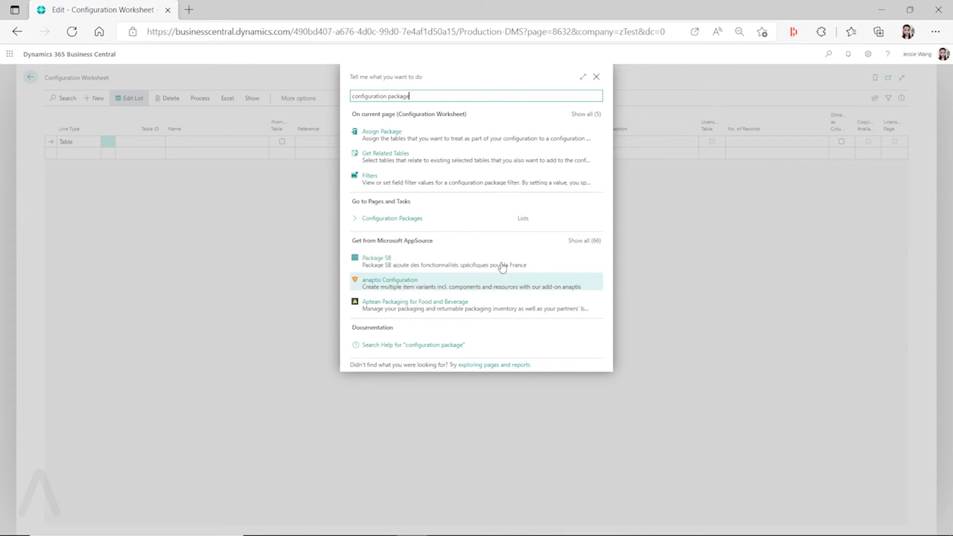
click(404, 221)
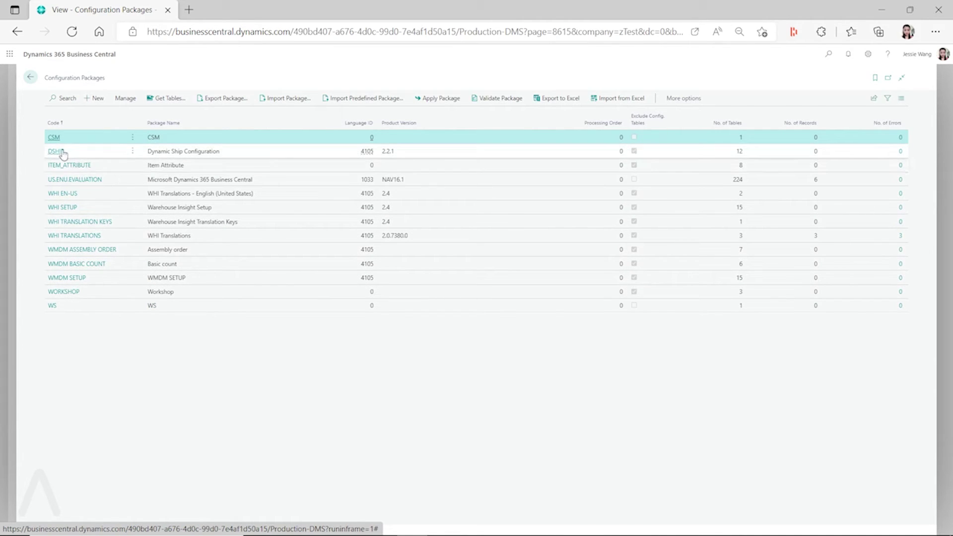
key(Return)
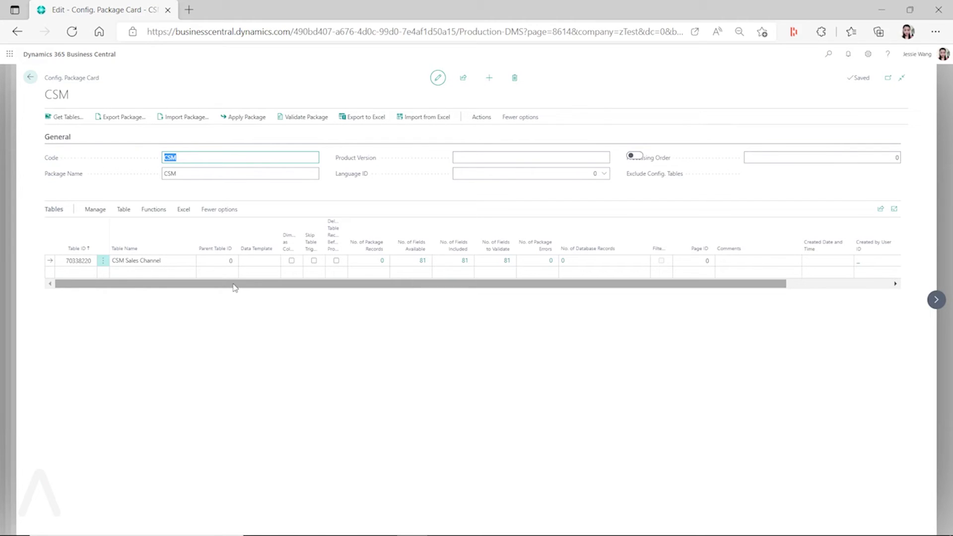
click(103, 262)
click(96, 292)
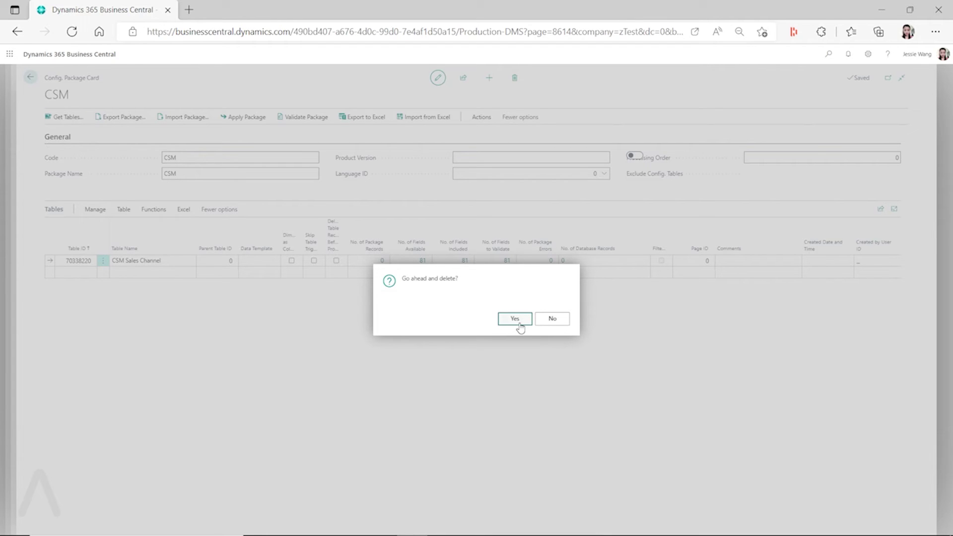
click(515, 319)
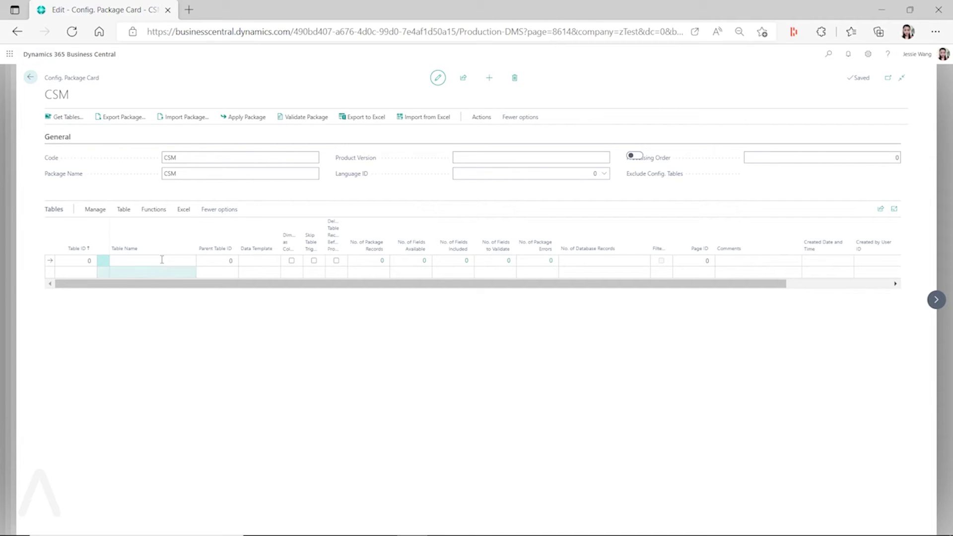
click(30, 78)
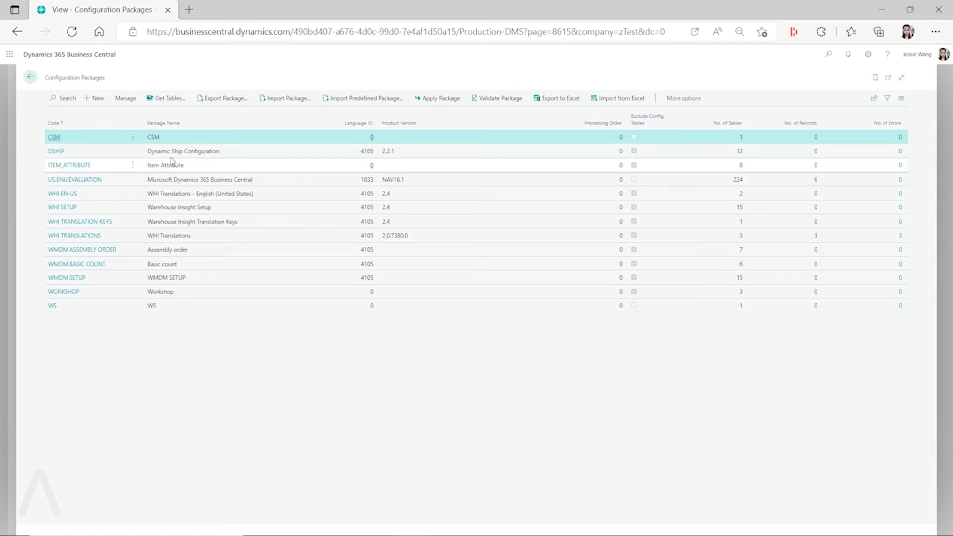
- Add a Configuration Worksheet line for table 70338220 so Sales Channel fills in
click(30, 77)
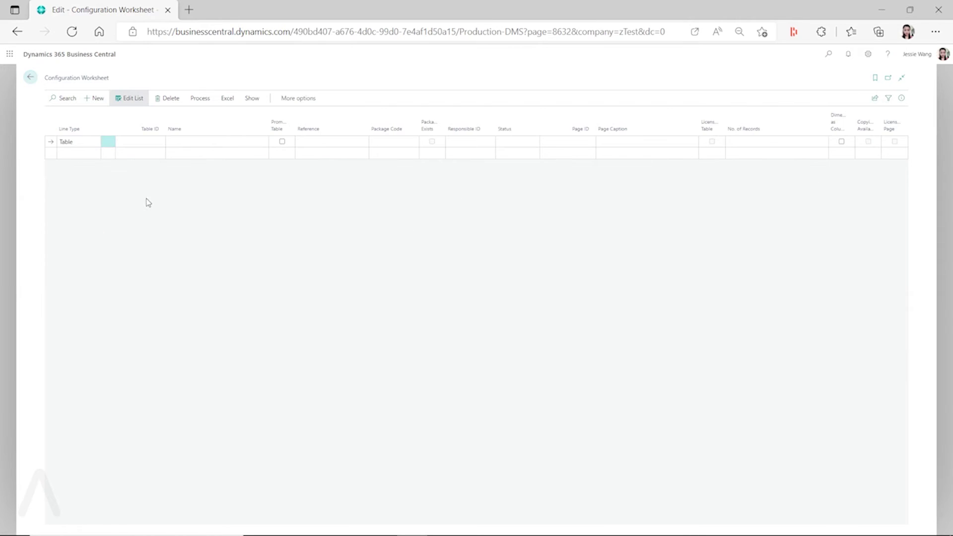
click(142, 147)
key(ctrl+v)
key(Tab)
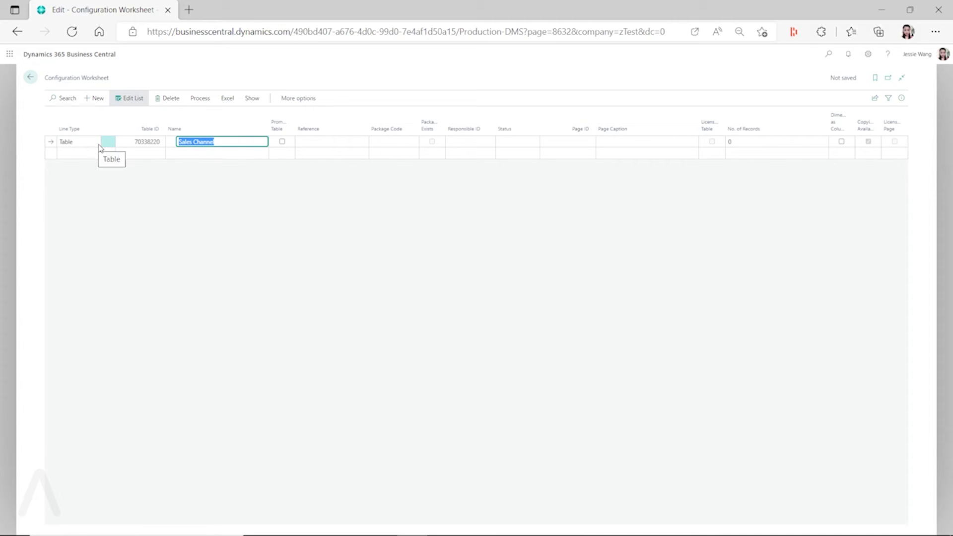
- Search 'configura' and open the Configuration Packages list
click(828, 54)
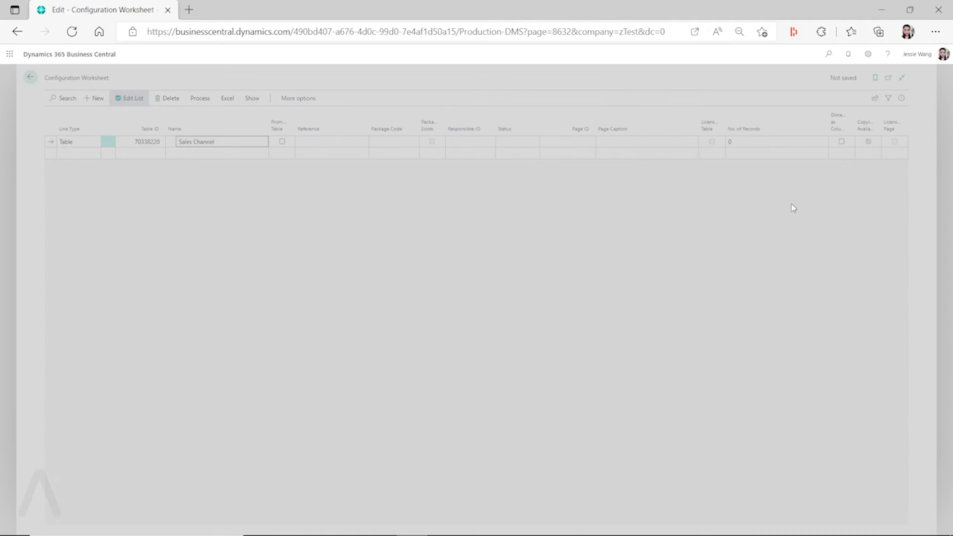
text(configura)
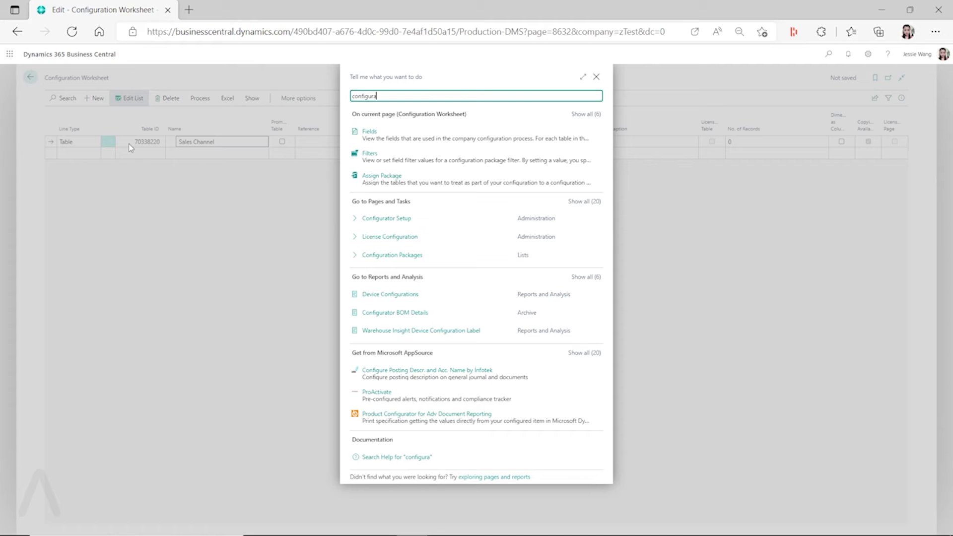
click(413, 257)
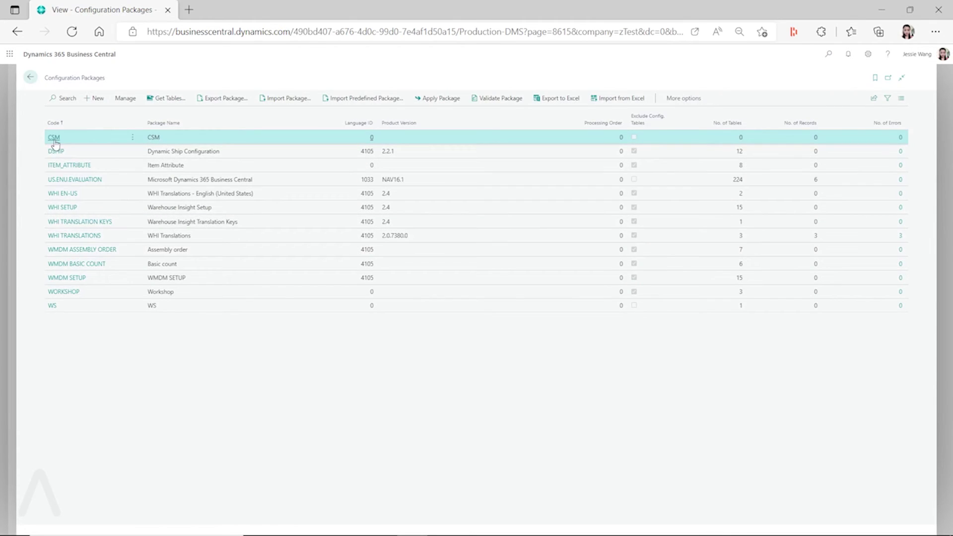
click(222, 198)
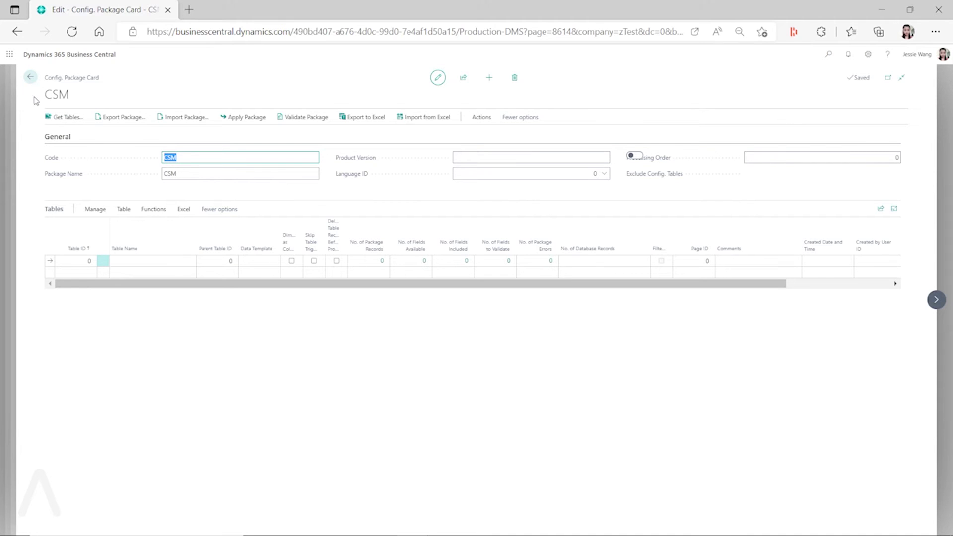
click(64, 119)
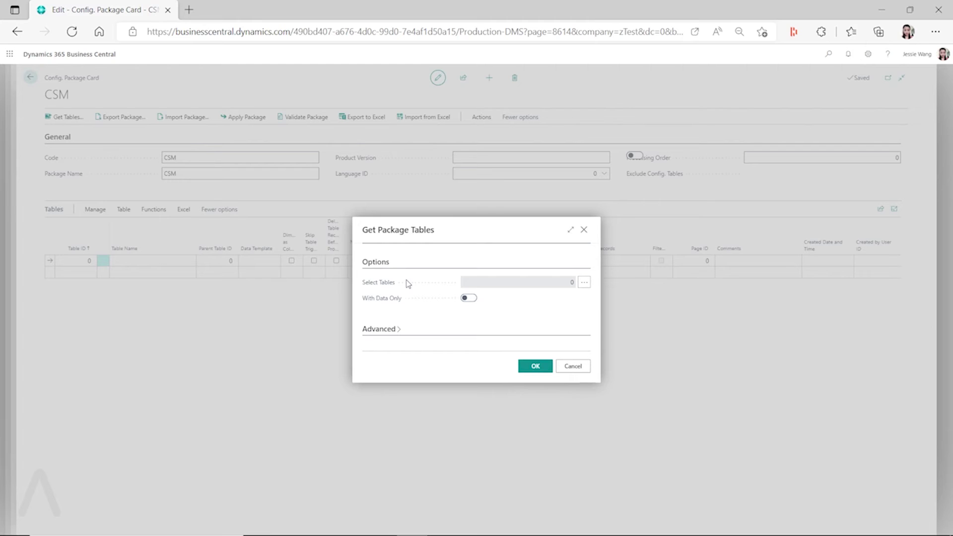
click(584, 283)
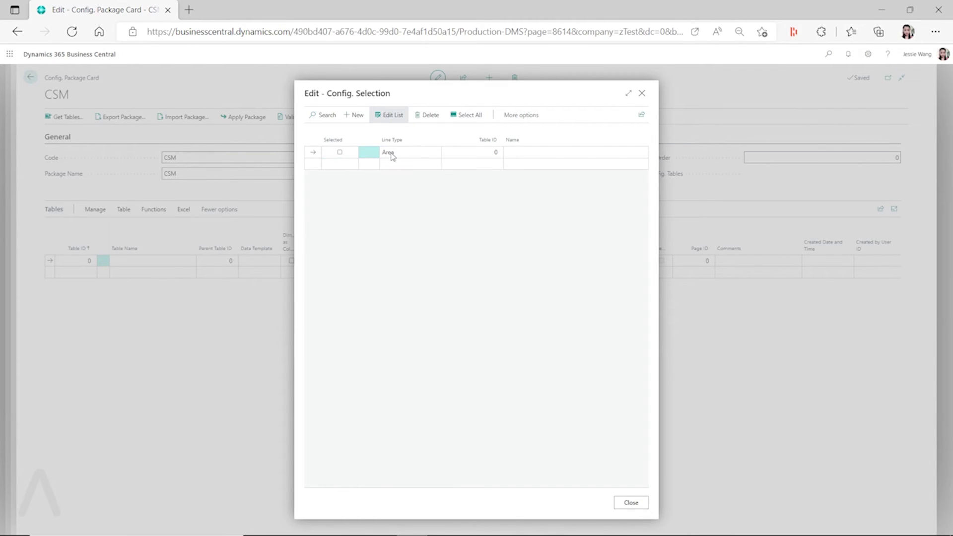
click(634, 502)
click(574, 367)
click(35, 78)
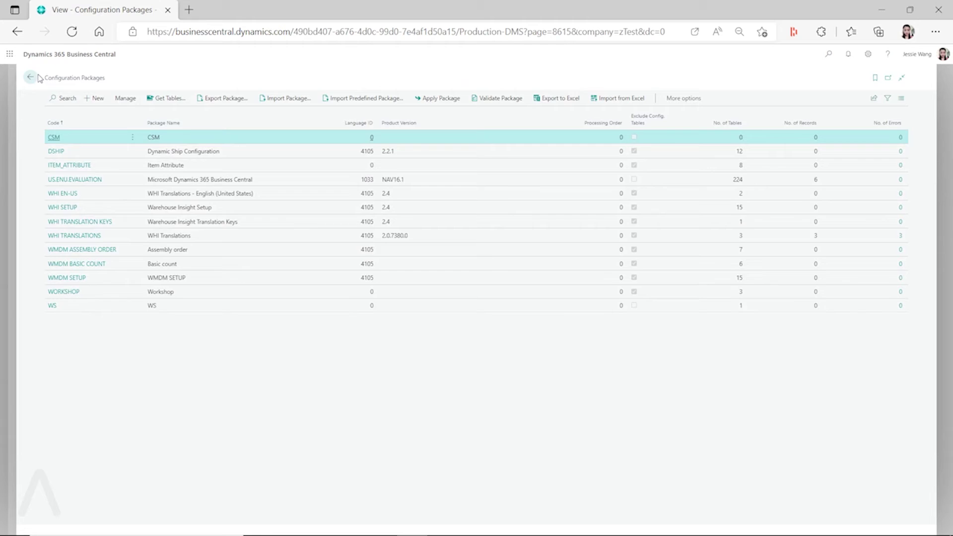
click(34, 77)
- Drop the stray blank row so the Sales Channel worksheet line is saved
click(240, 157)
click(321, 143)
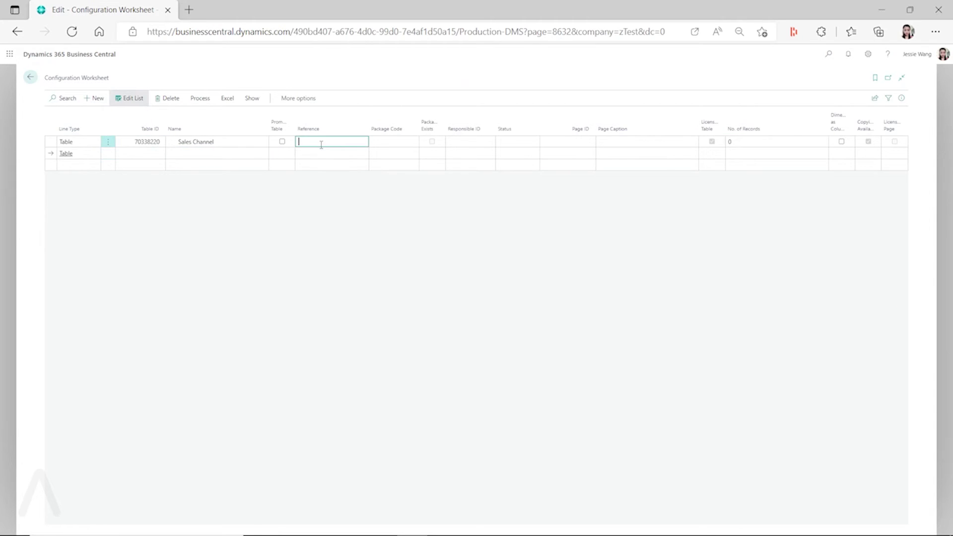
click(219, 154)
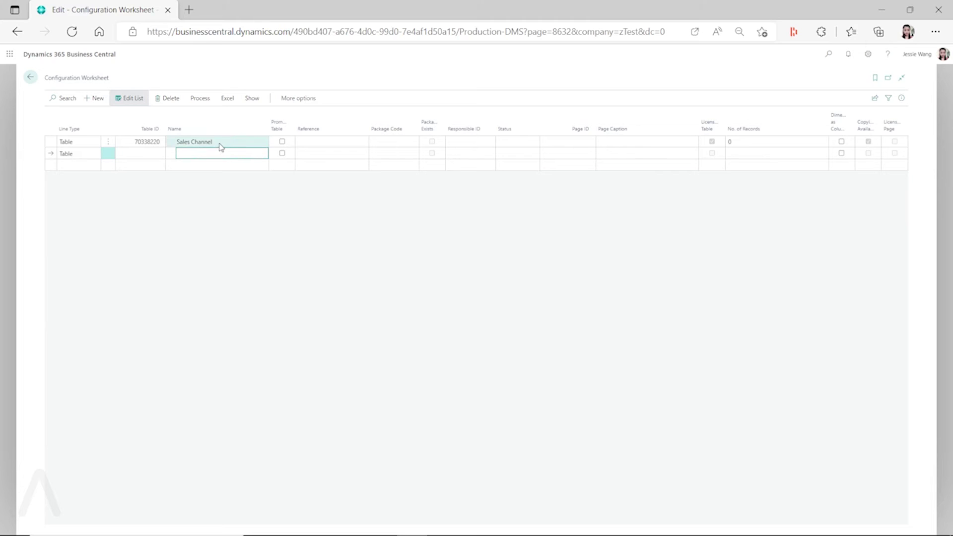
click(222, 143)
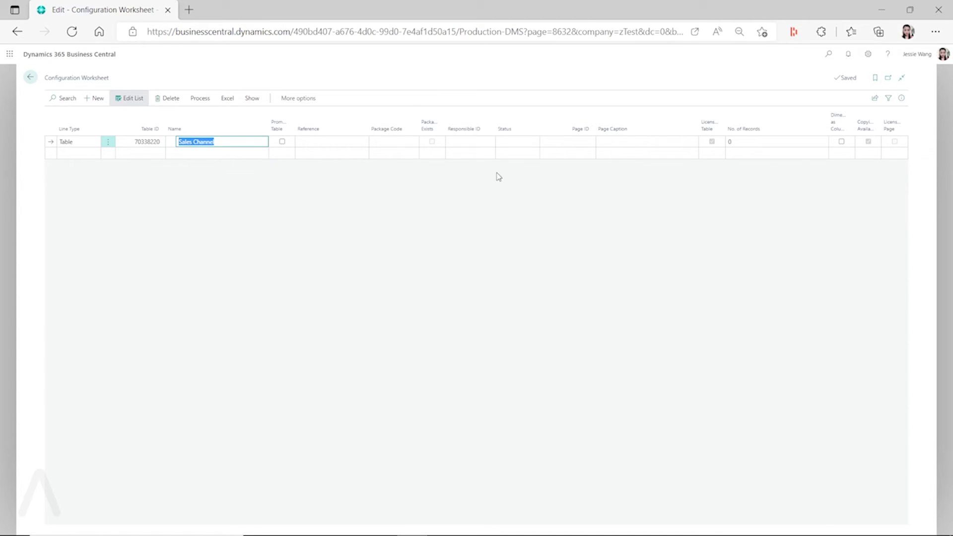
click(828, 58)
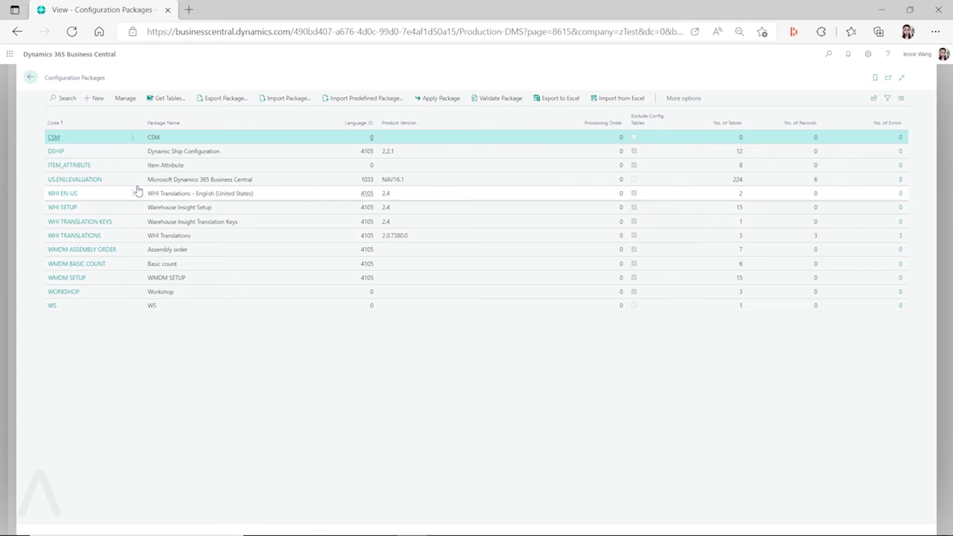
- Use Get Tables on the CSM package to add Sales Channel (70338220)
click(53, 136)
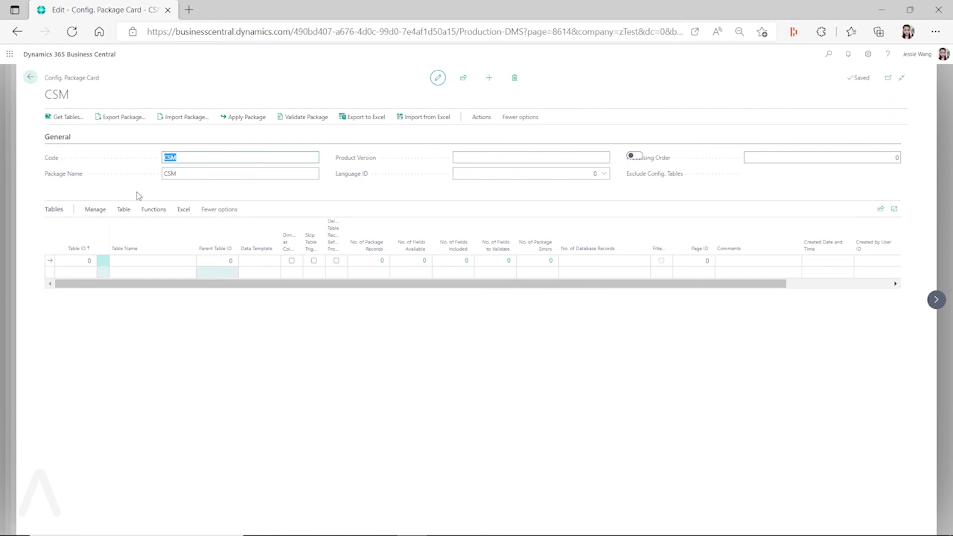
click(62, 117)
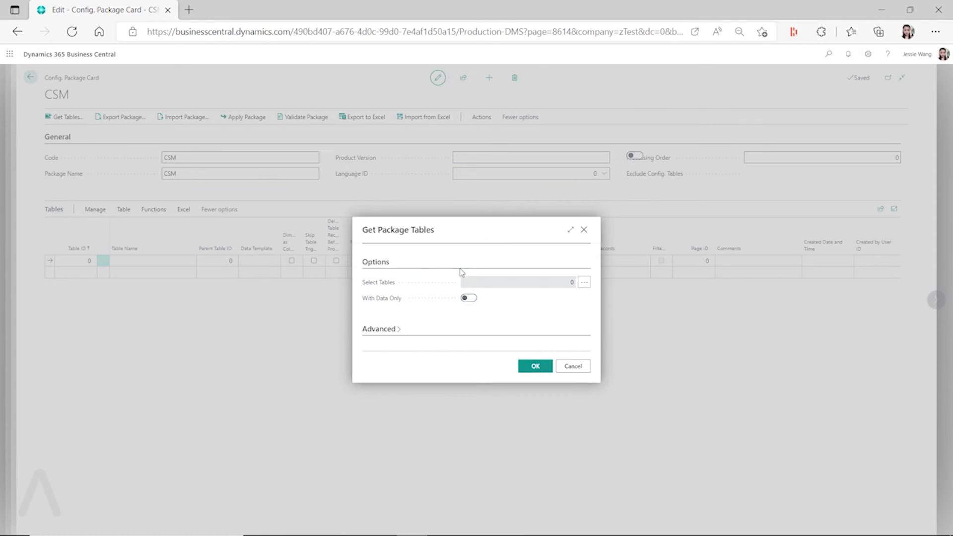
click(584, 282)
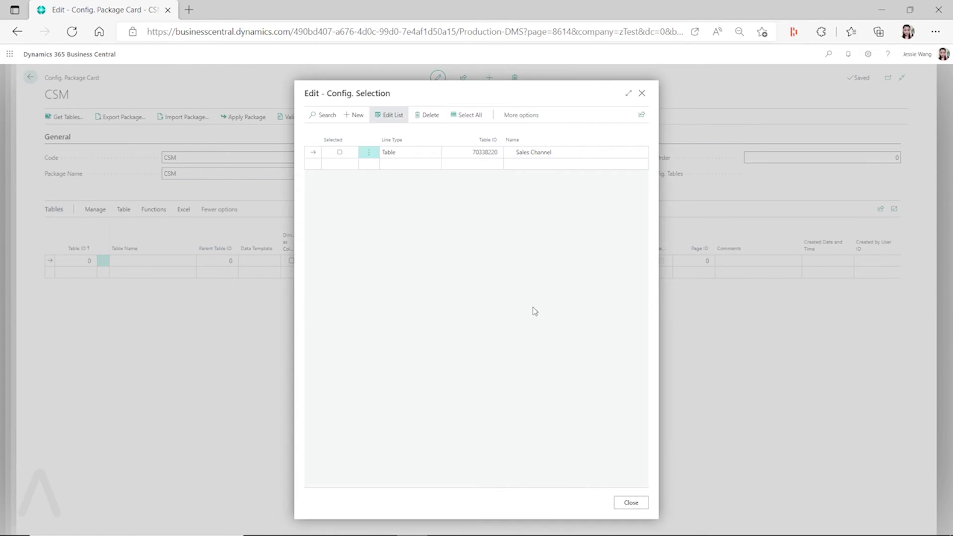
click(341, 153)
click(633, 503)
click(535, 368)
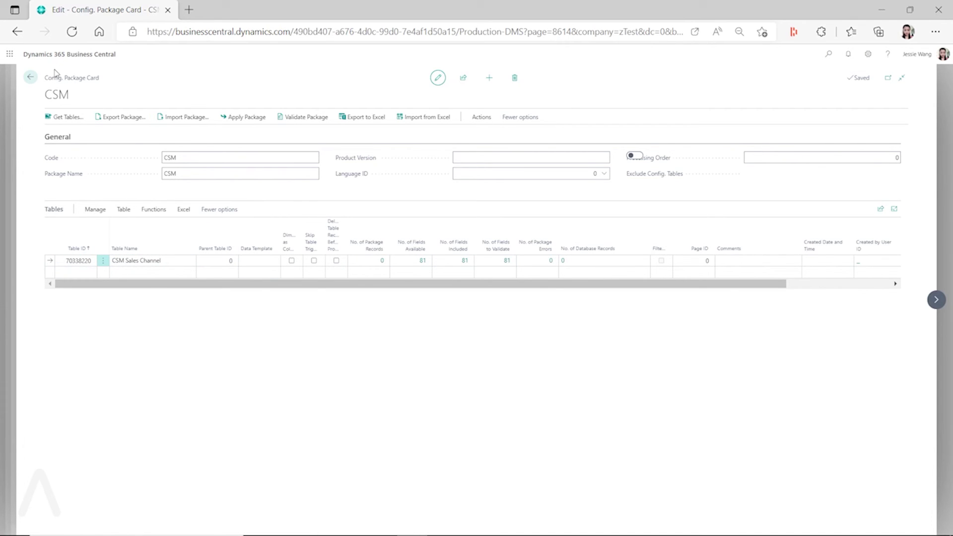
click(31, 78)
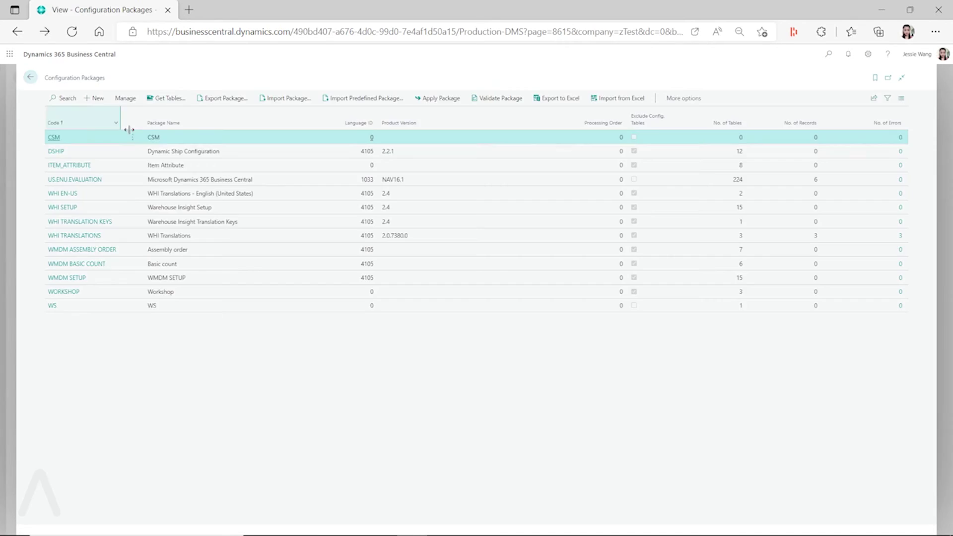
- From the Configuration Worksheet, launch Copy Data from Company for Sales Channel with 2 source records
click(31, 78)
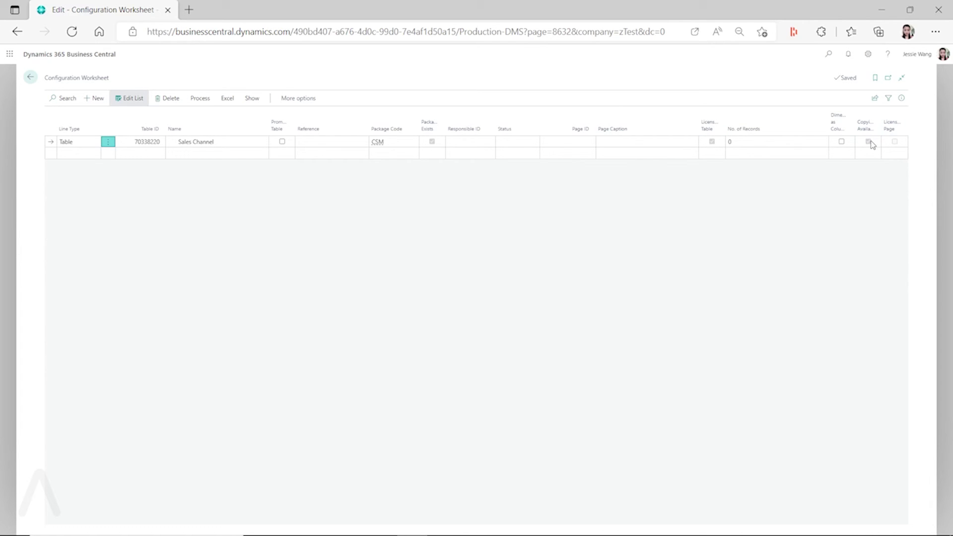
click(203, 97)
click(279, 117)
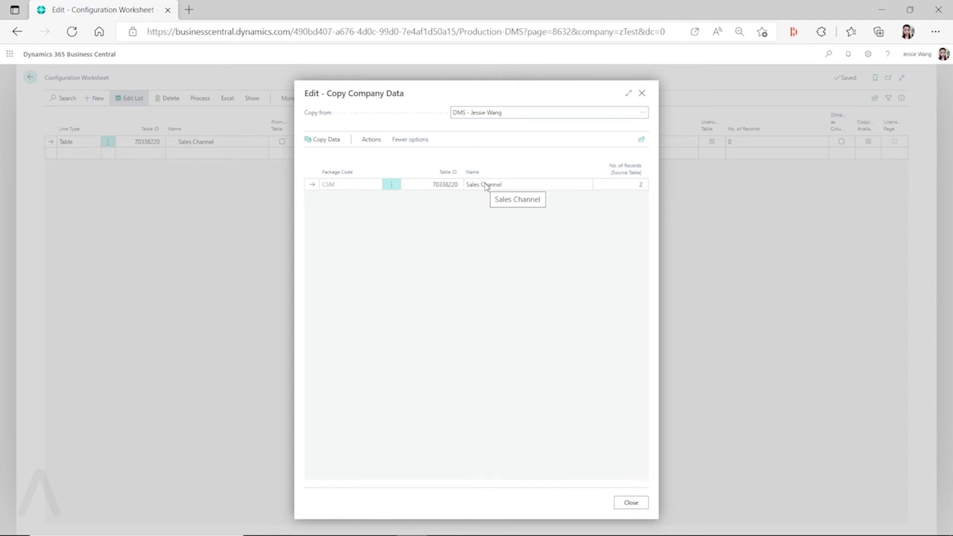
- Close the copy window and briefly check the CSM Sales Channels list
click(642, 93)
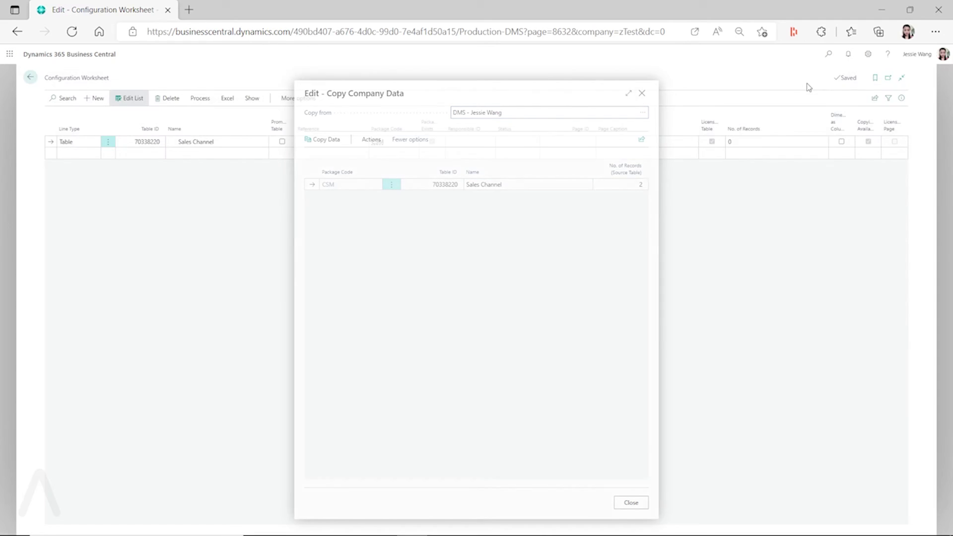
click(829, 57)
text(sales channel)
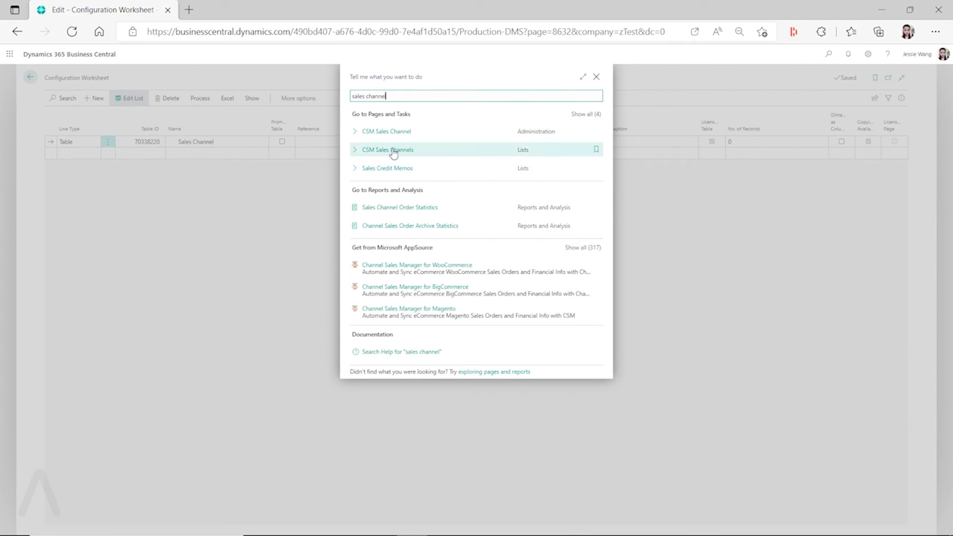
click(390, 149)
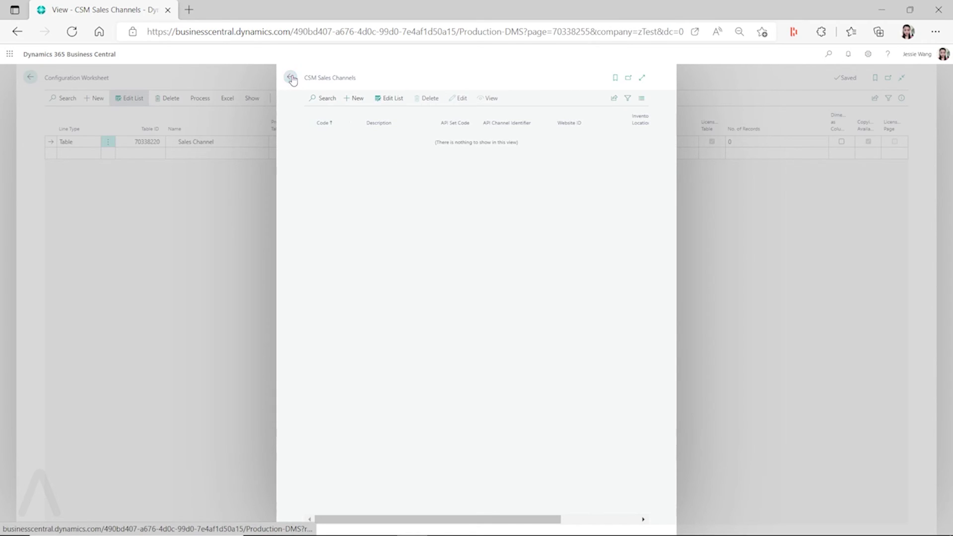
click(290, 77)
- In My Settings, switch the company to the personal DMS company and reload
click(868, 54)
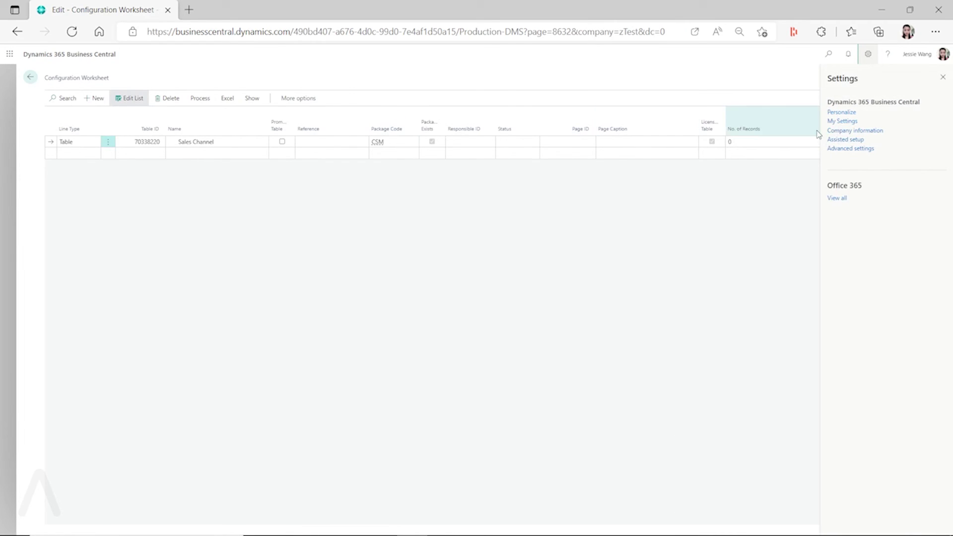
click(843, 121)
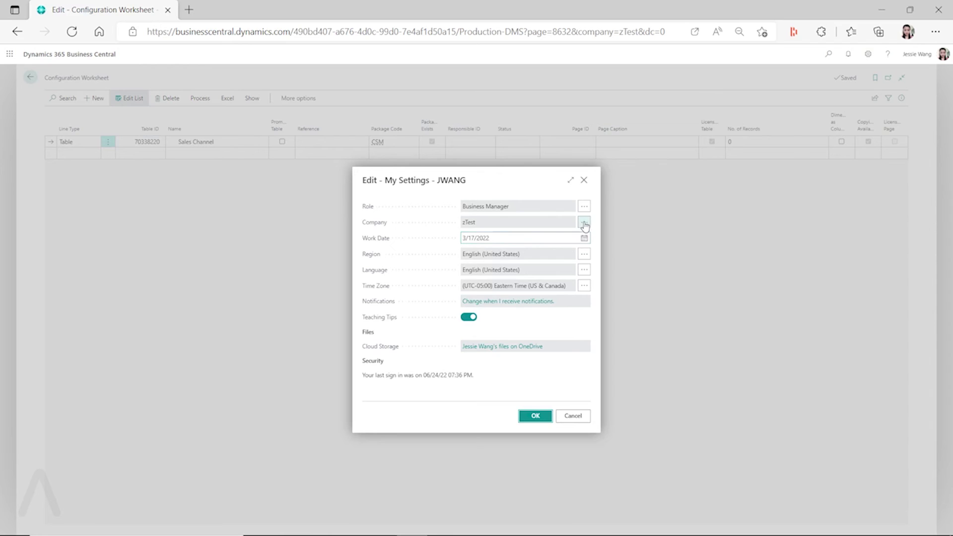
click(585, 222)
click(397, 204)
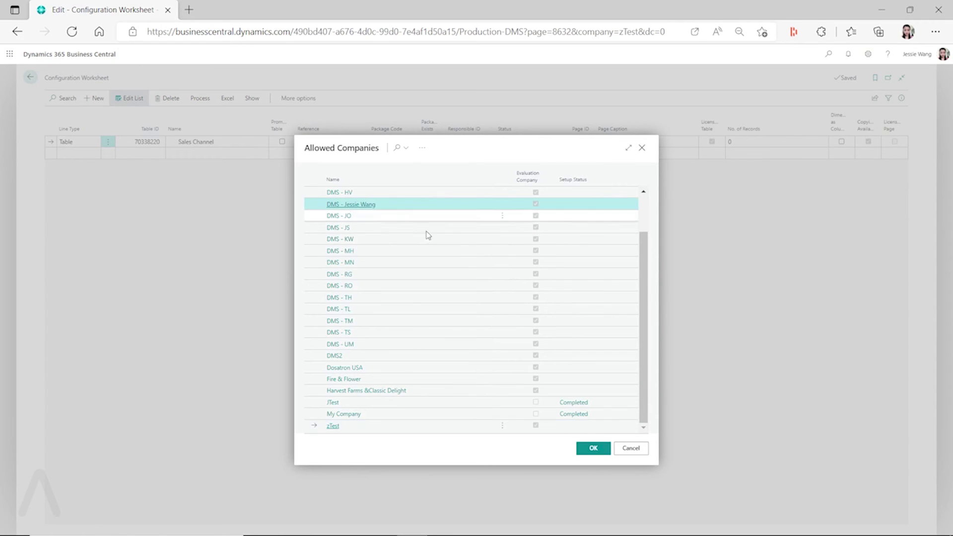
click(601, 448)
click(542, 417)
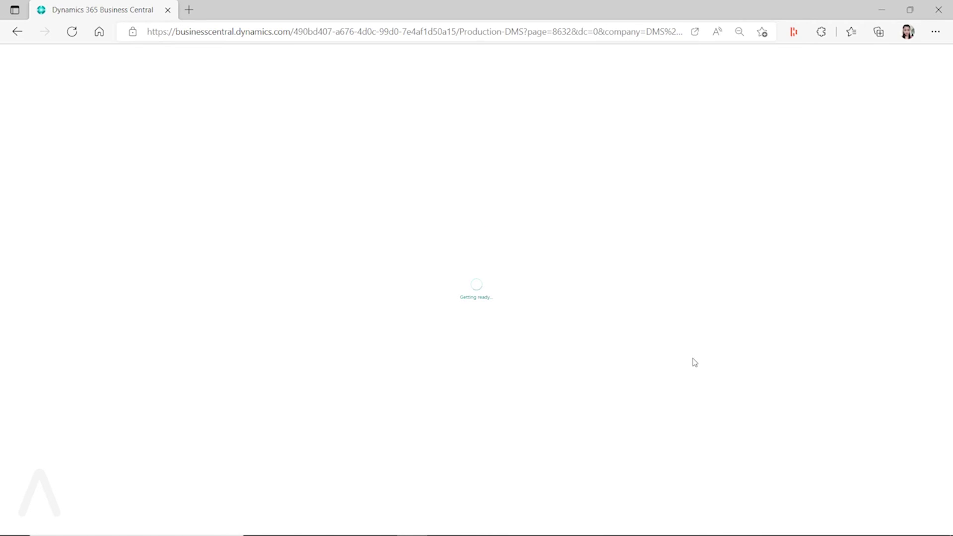
- Look at the two sales channels in the CSM Sales Channels list, then return to the Configuration Worksheet
click(828, 54)
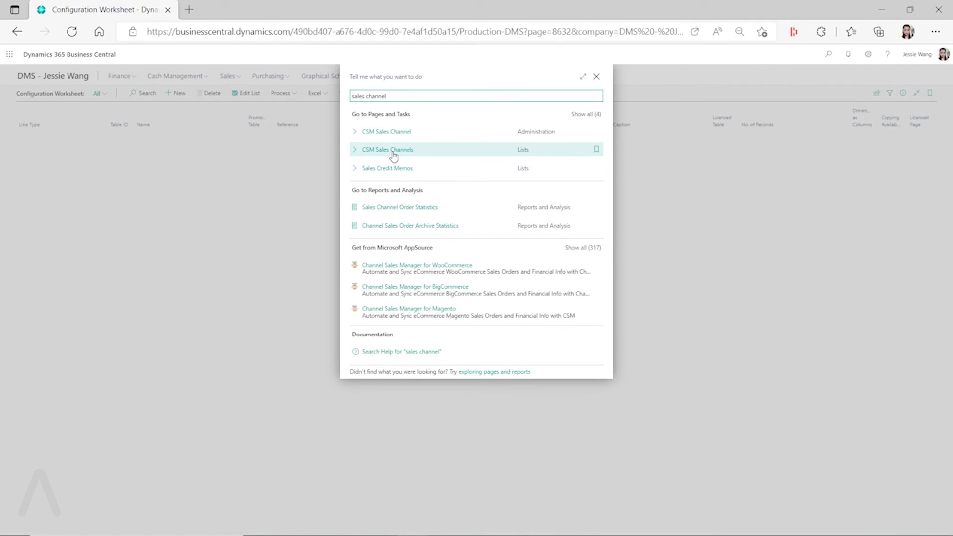
click(393, 154)
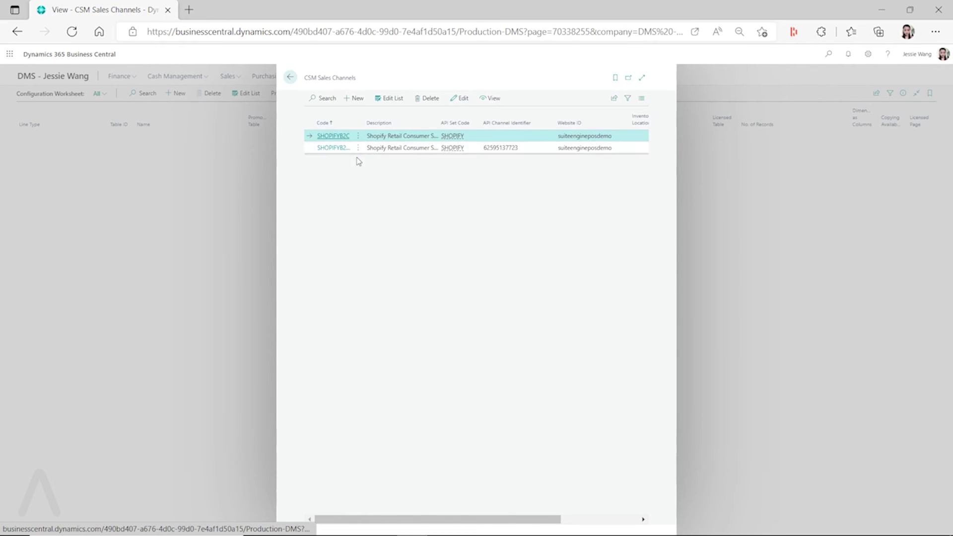
click(290, 77)
- Switch the working company to zTest in My Settings and reload
click(867, 54)
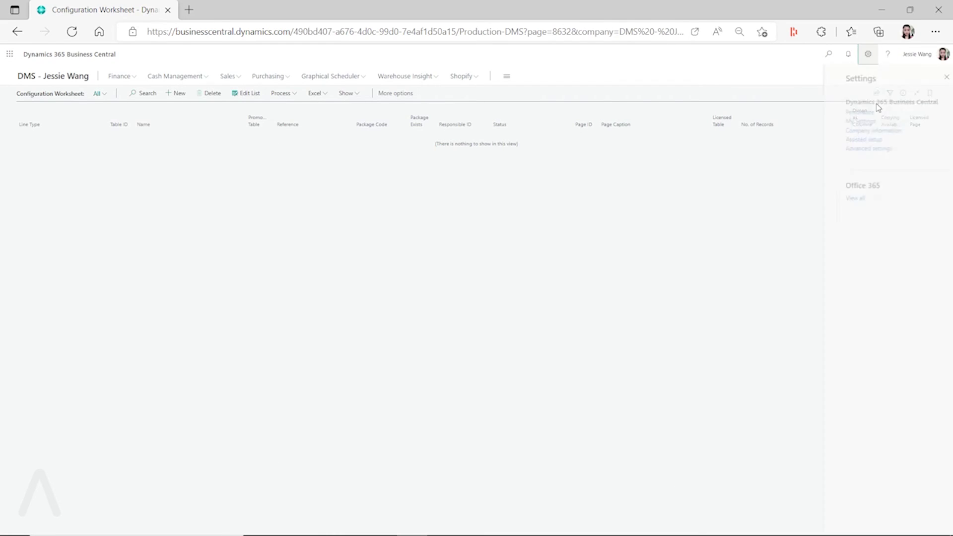
click(842, 122)
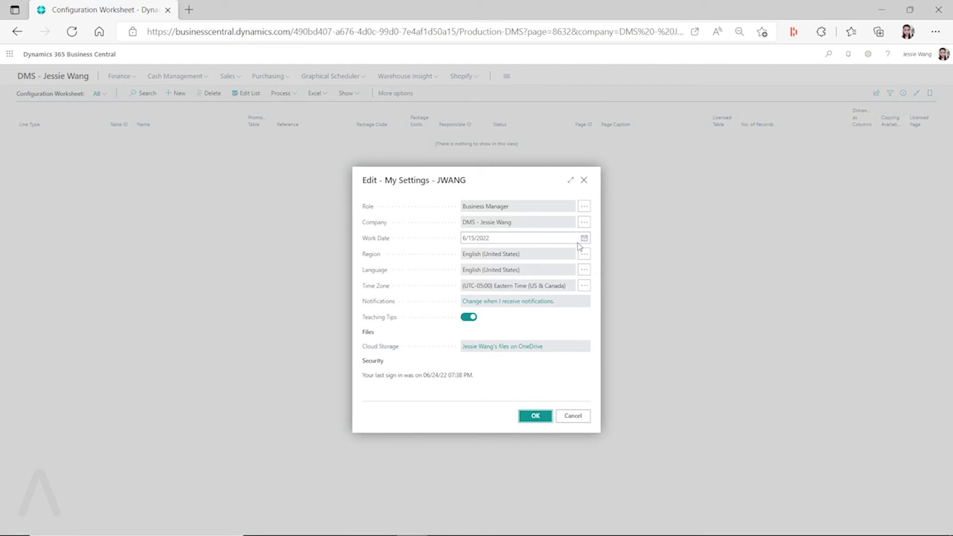
click(585, 222)
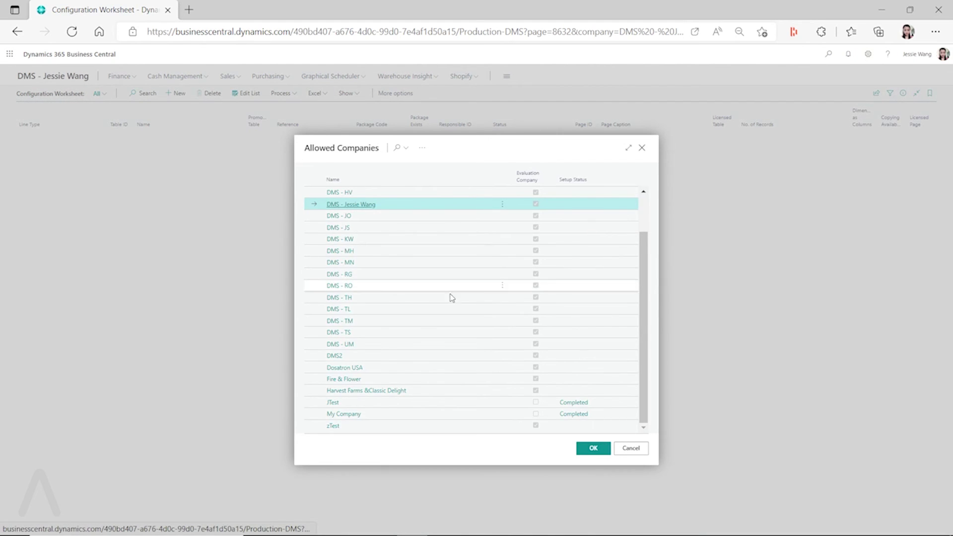
click(353, 427)
click(592, 448)
click(535, 418)
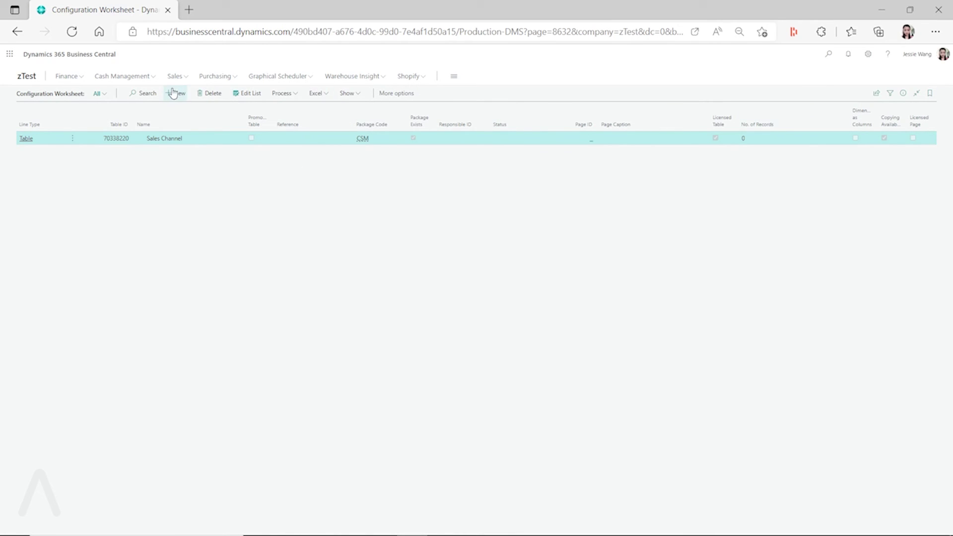
- Start Copy Data from Company, initially choosing CRONUS USA, Inc. as the source
click(280, 94)
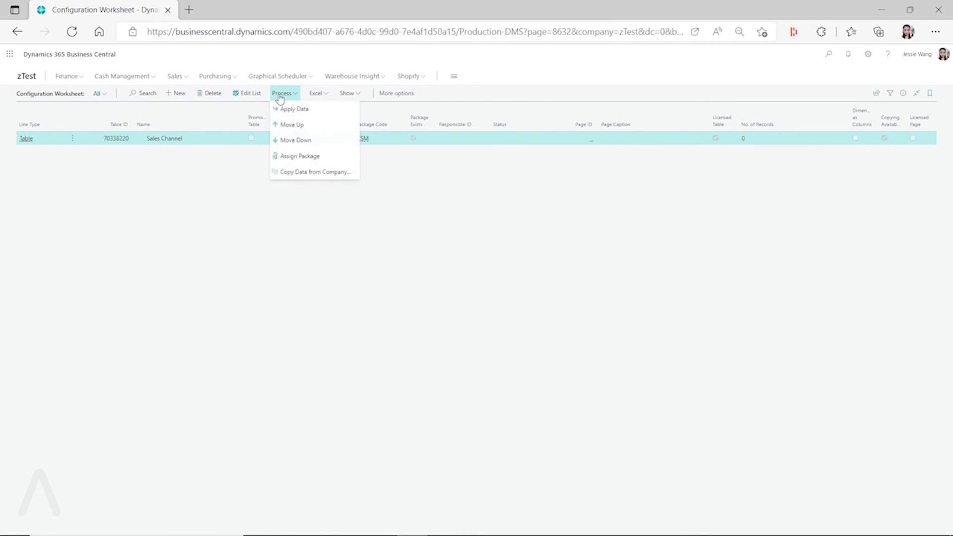
click(319, 173)
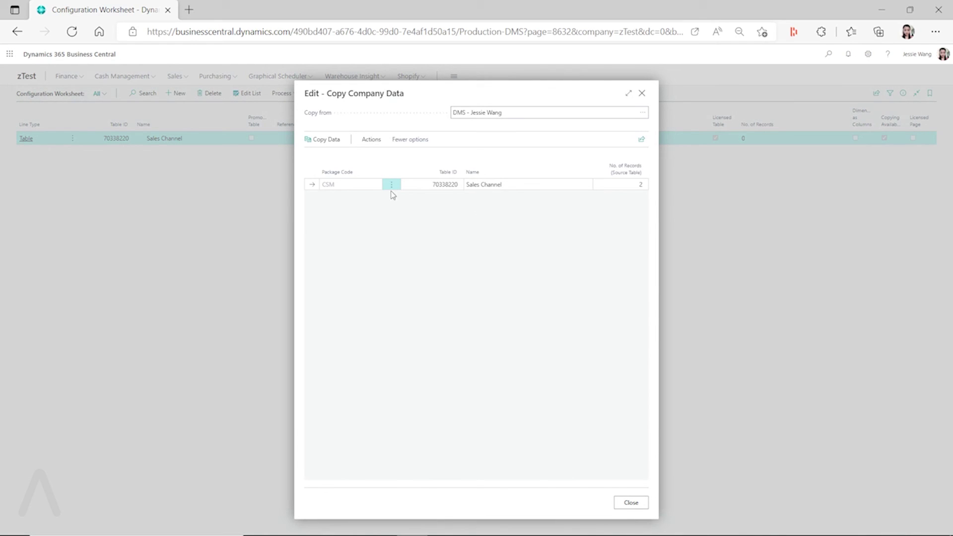
click(643, 113)
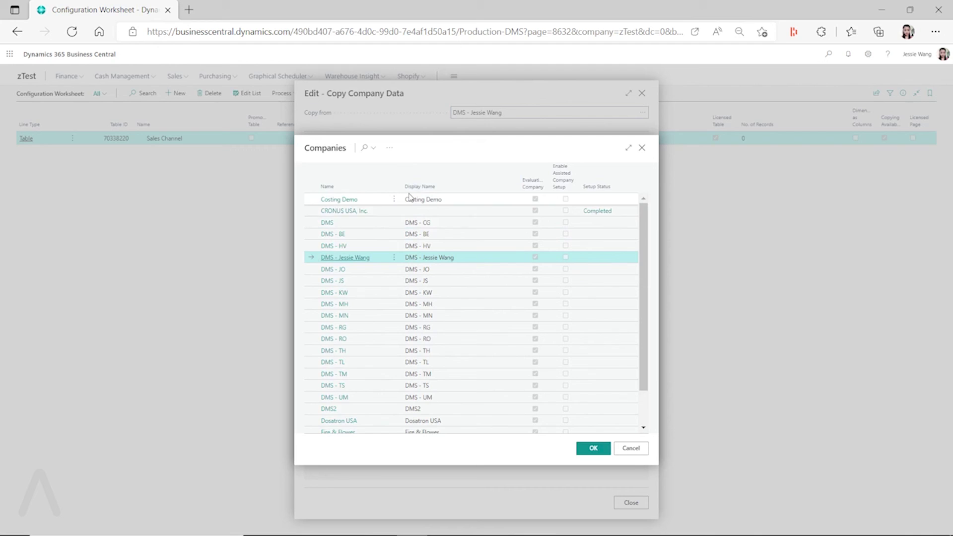
click(379, 200)
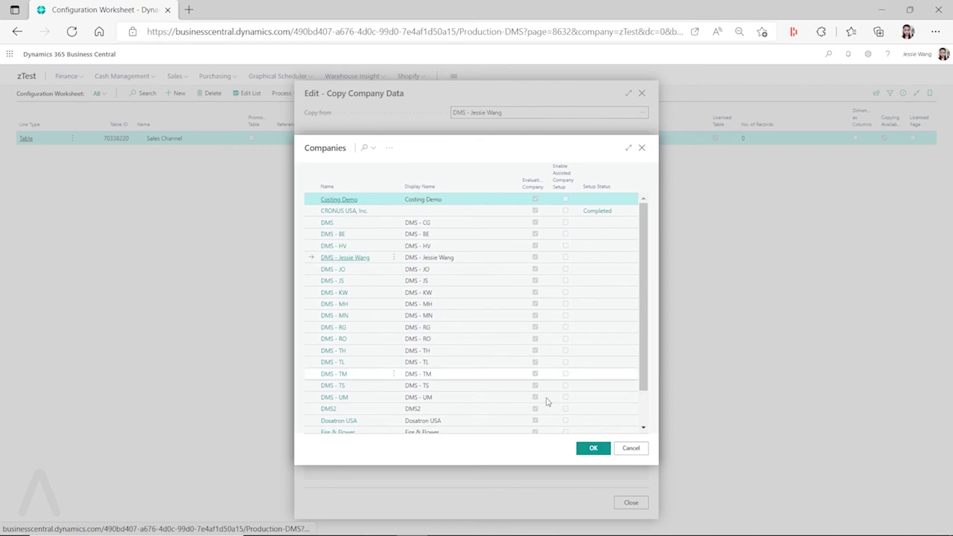
click(362, 210)
click(591, 444)
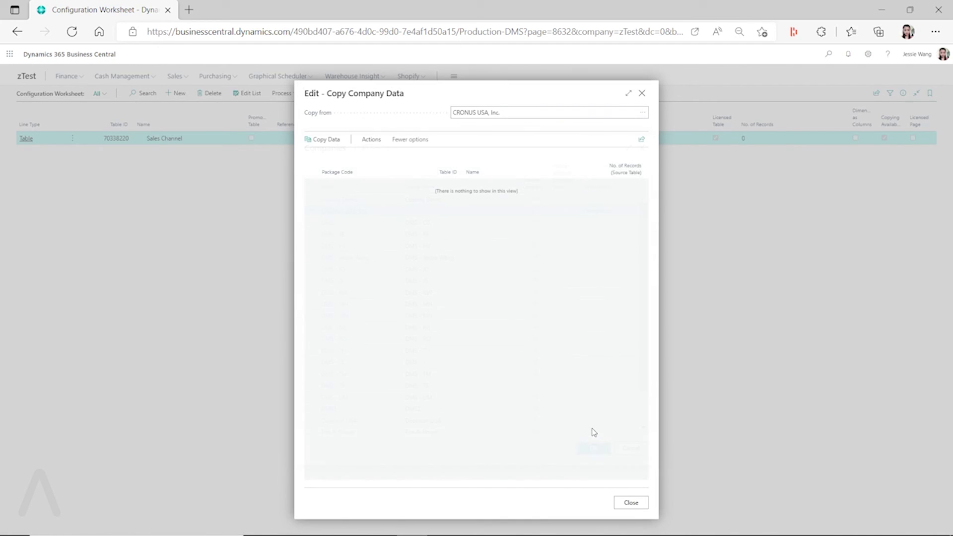
- Change the source to the personal DMS company and copy the Sales Channel records into zTest
click(328, 142)
click(644, 114)
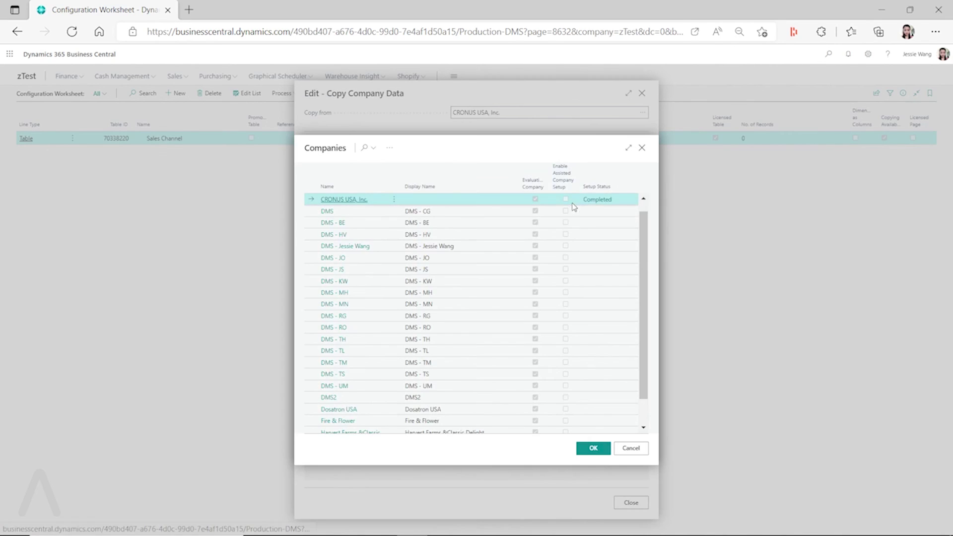
click(371, 247)
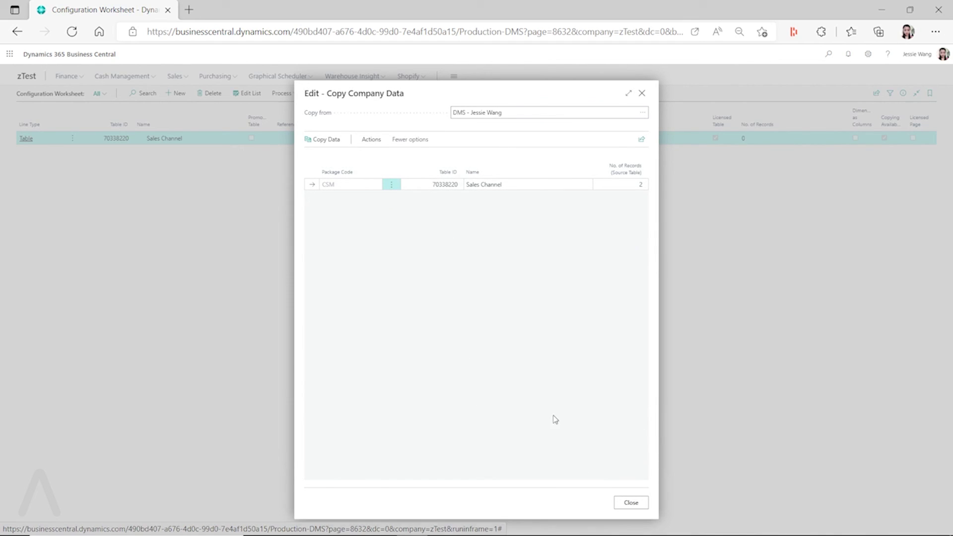
click(328, 142)
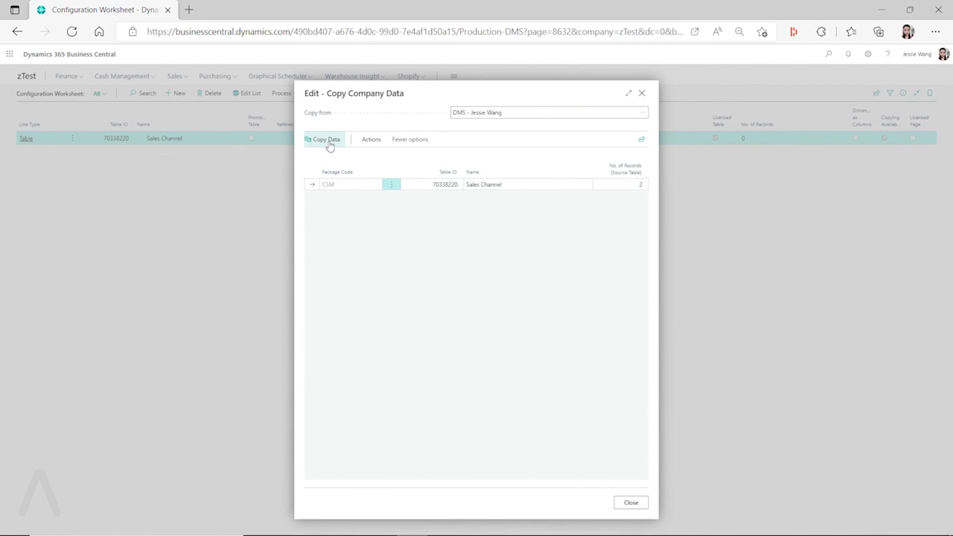
click(516, 318)
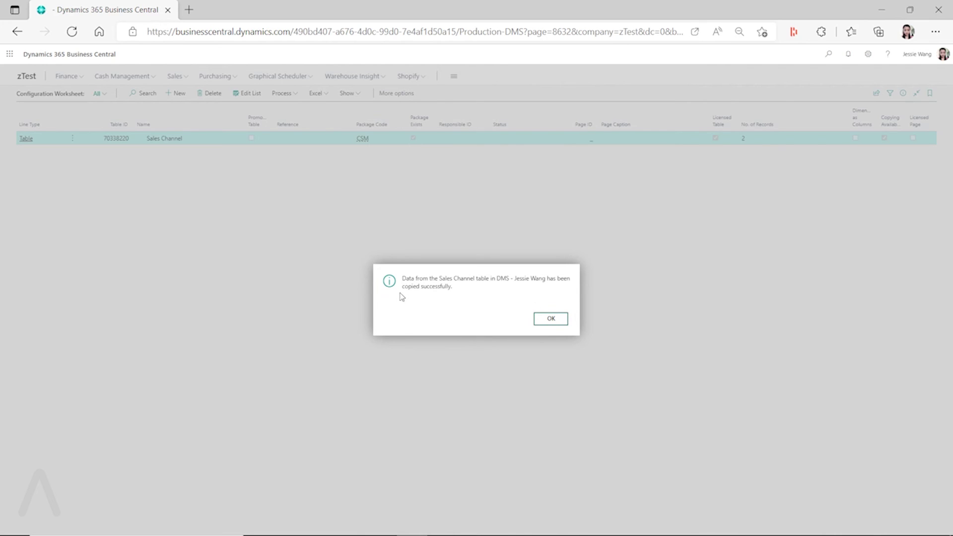
- Dismiss the success message, confirm the two copied Shopify channels appear in CSM Sales Channels, and return to the Configuration Worksheet
click(551, 319)
click(828, 54)
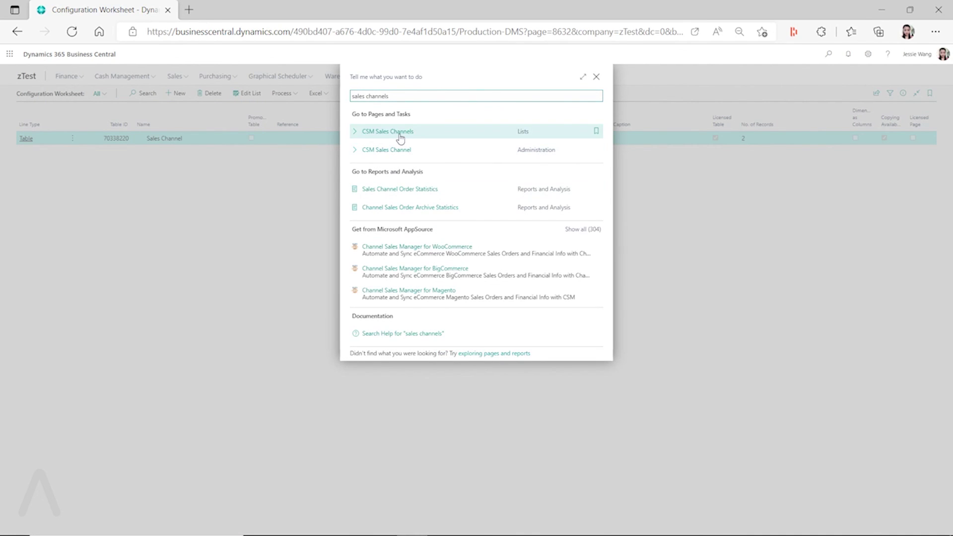
click(401, 134)
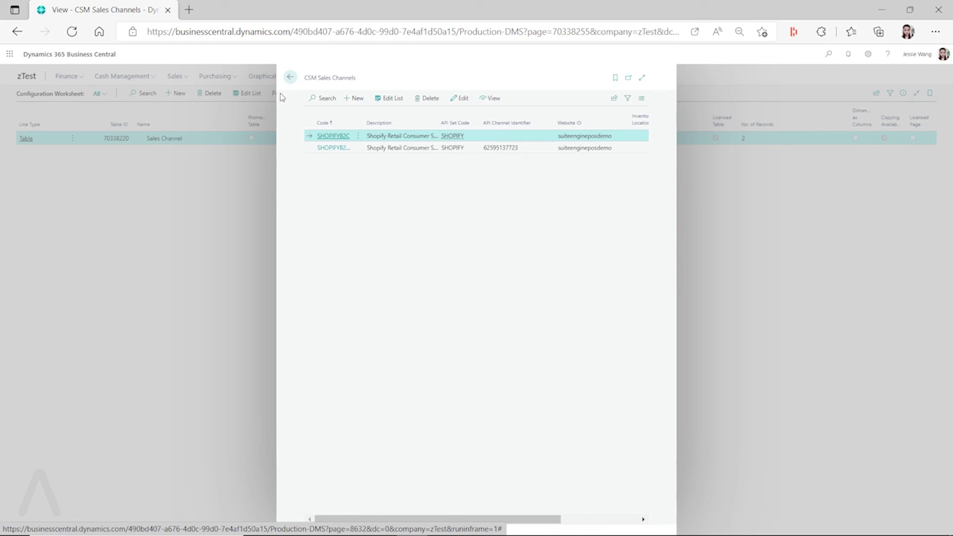
click(291, 77)
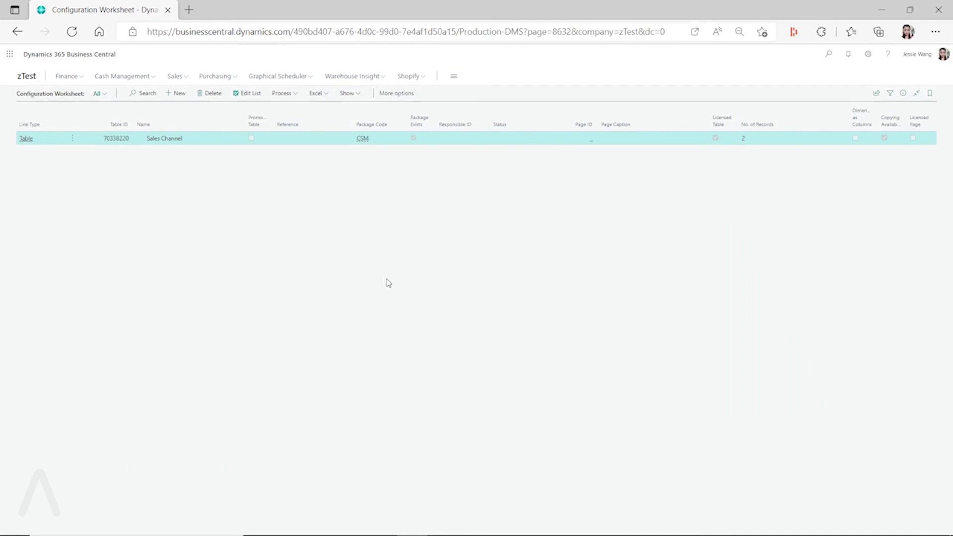